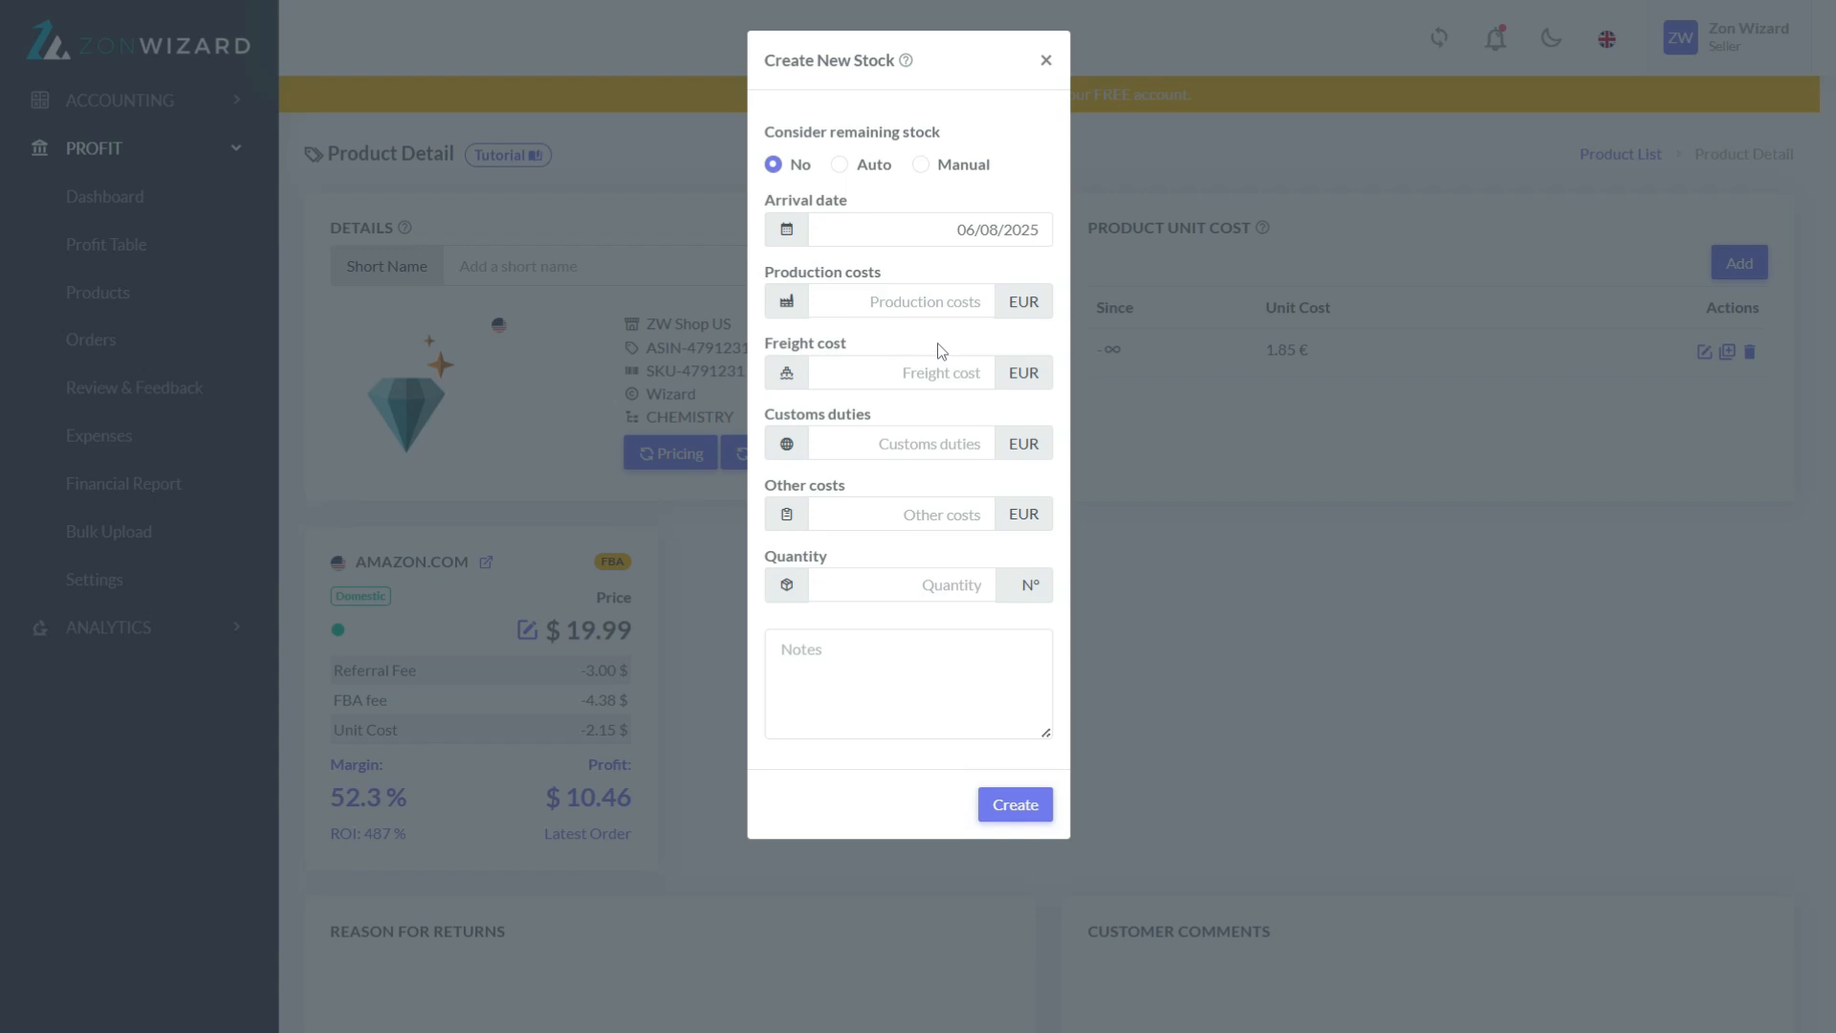
Fill in the new stock's production costs as 2000 EUR, freight cost as 400 EUR and quantity as 50.
{"action": "left_click", "coordinate": [918, 302]}
{"action": "type", "text": "2000"}
{"action": "left_click", "coordinate": [957, 381]}
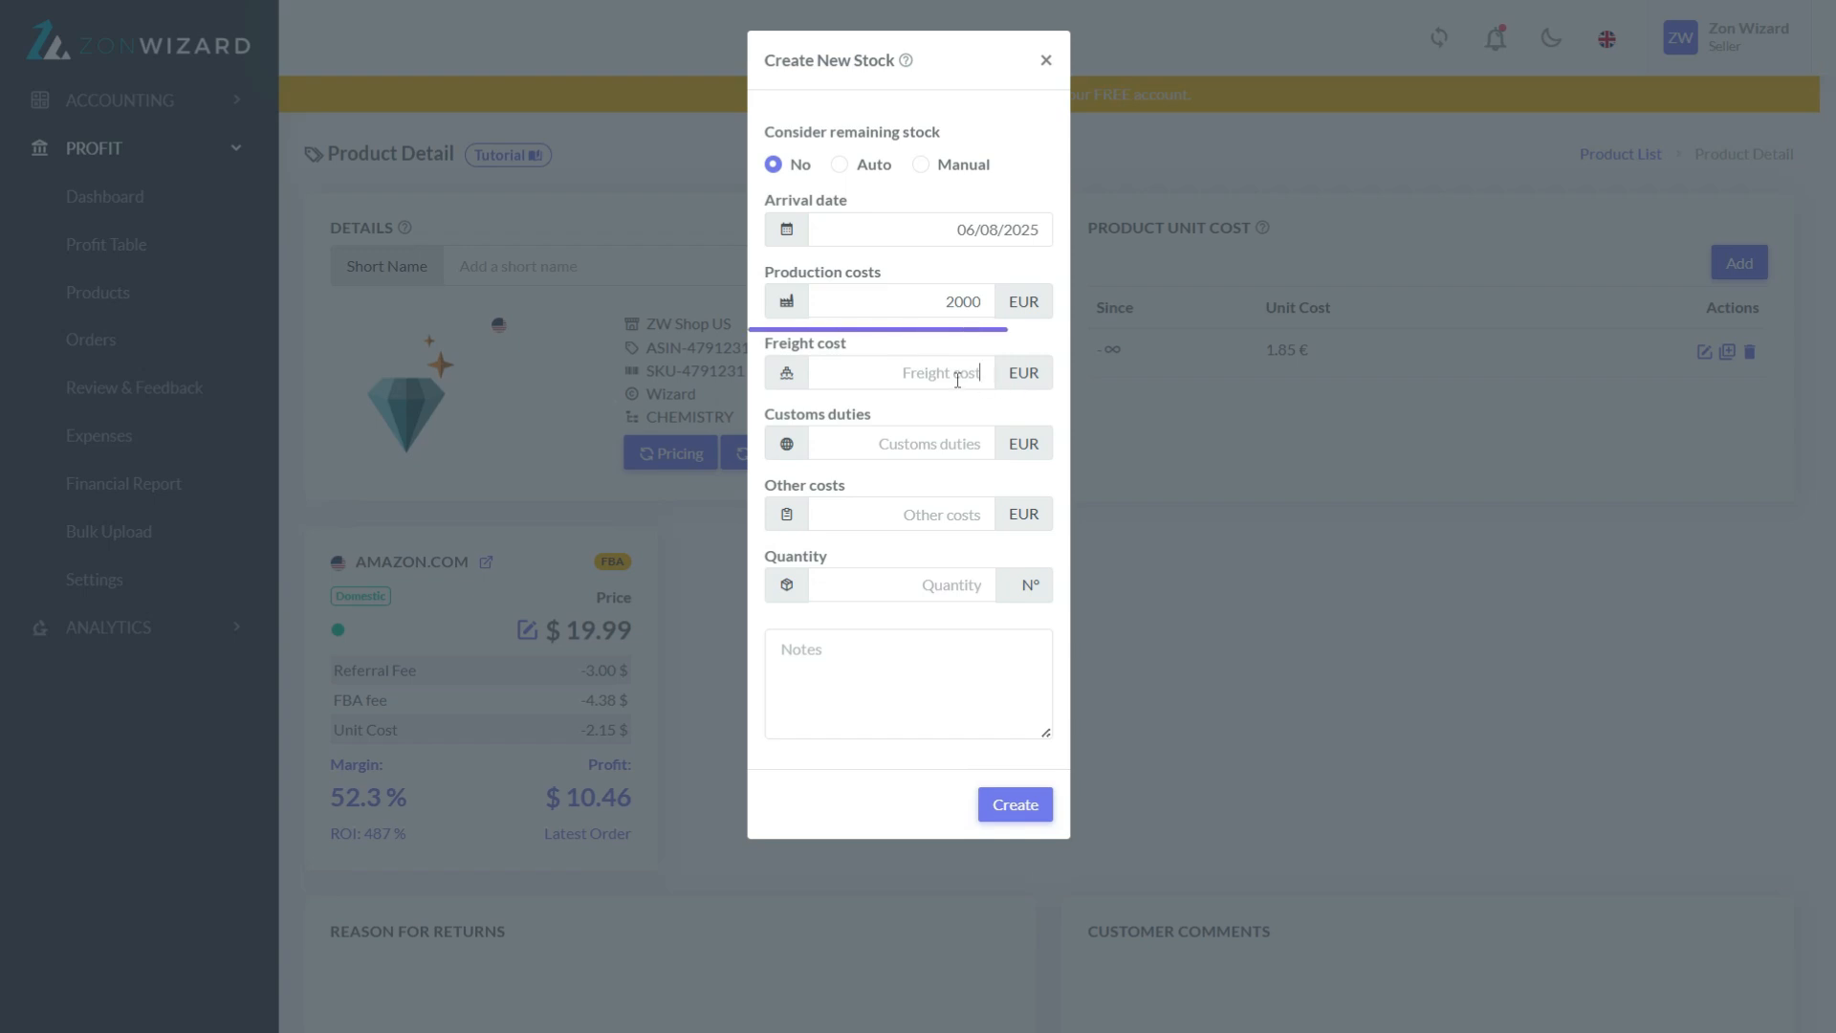
{"action": "type", "text": "400"}
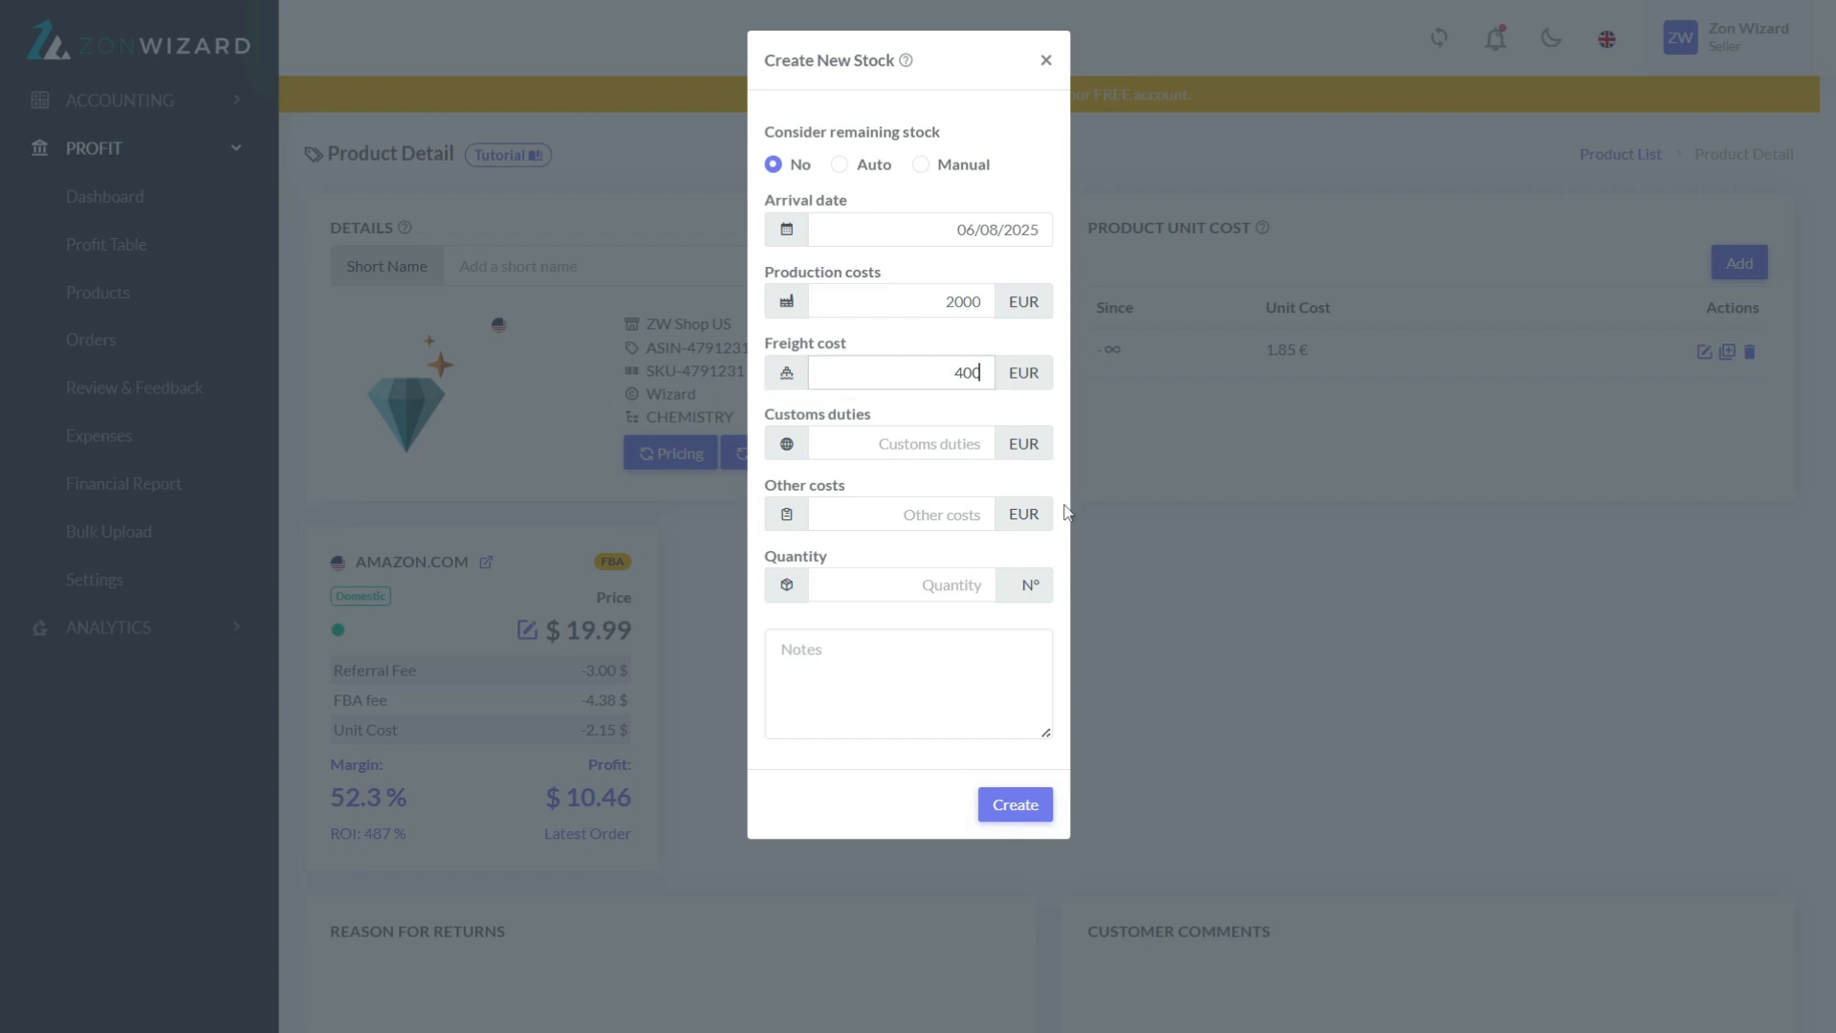
{"action": "left_click", "coordinate": [969, 590]}
{"action": "type", "text": "50"}
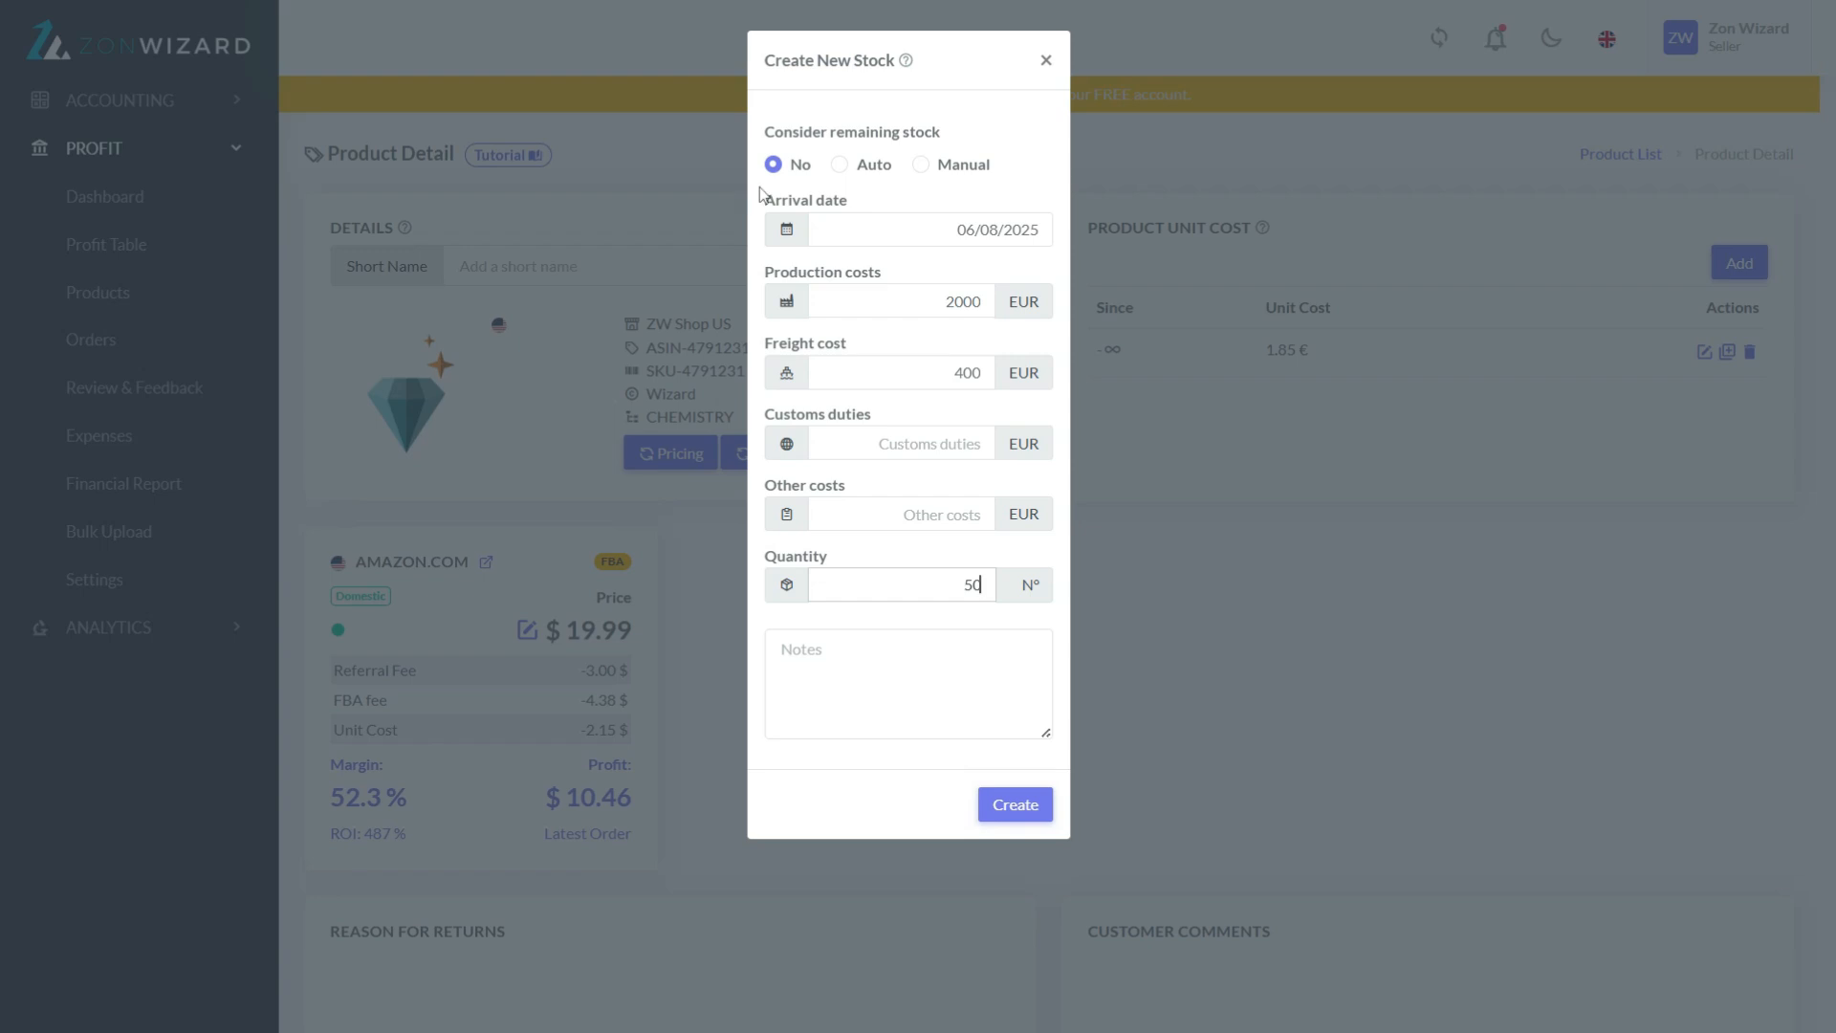
Set the remaining stock consideration to Manual, leave the previous remaining stock empty, and create the stock entry.
{"action": "left_click", "coordinate": [839, 165]}
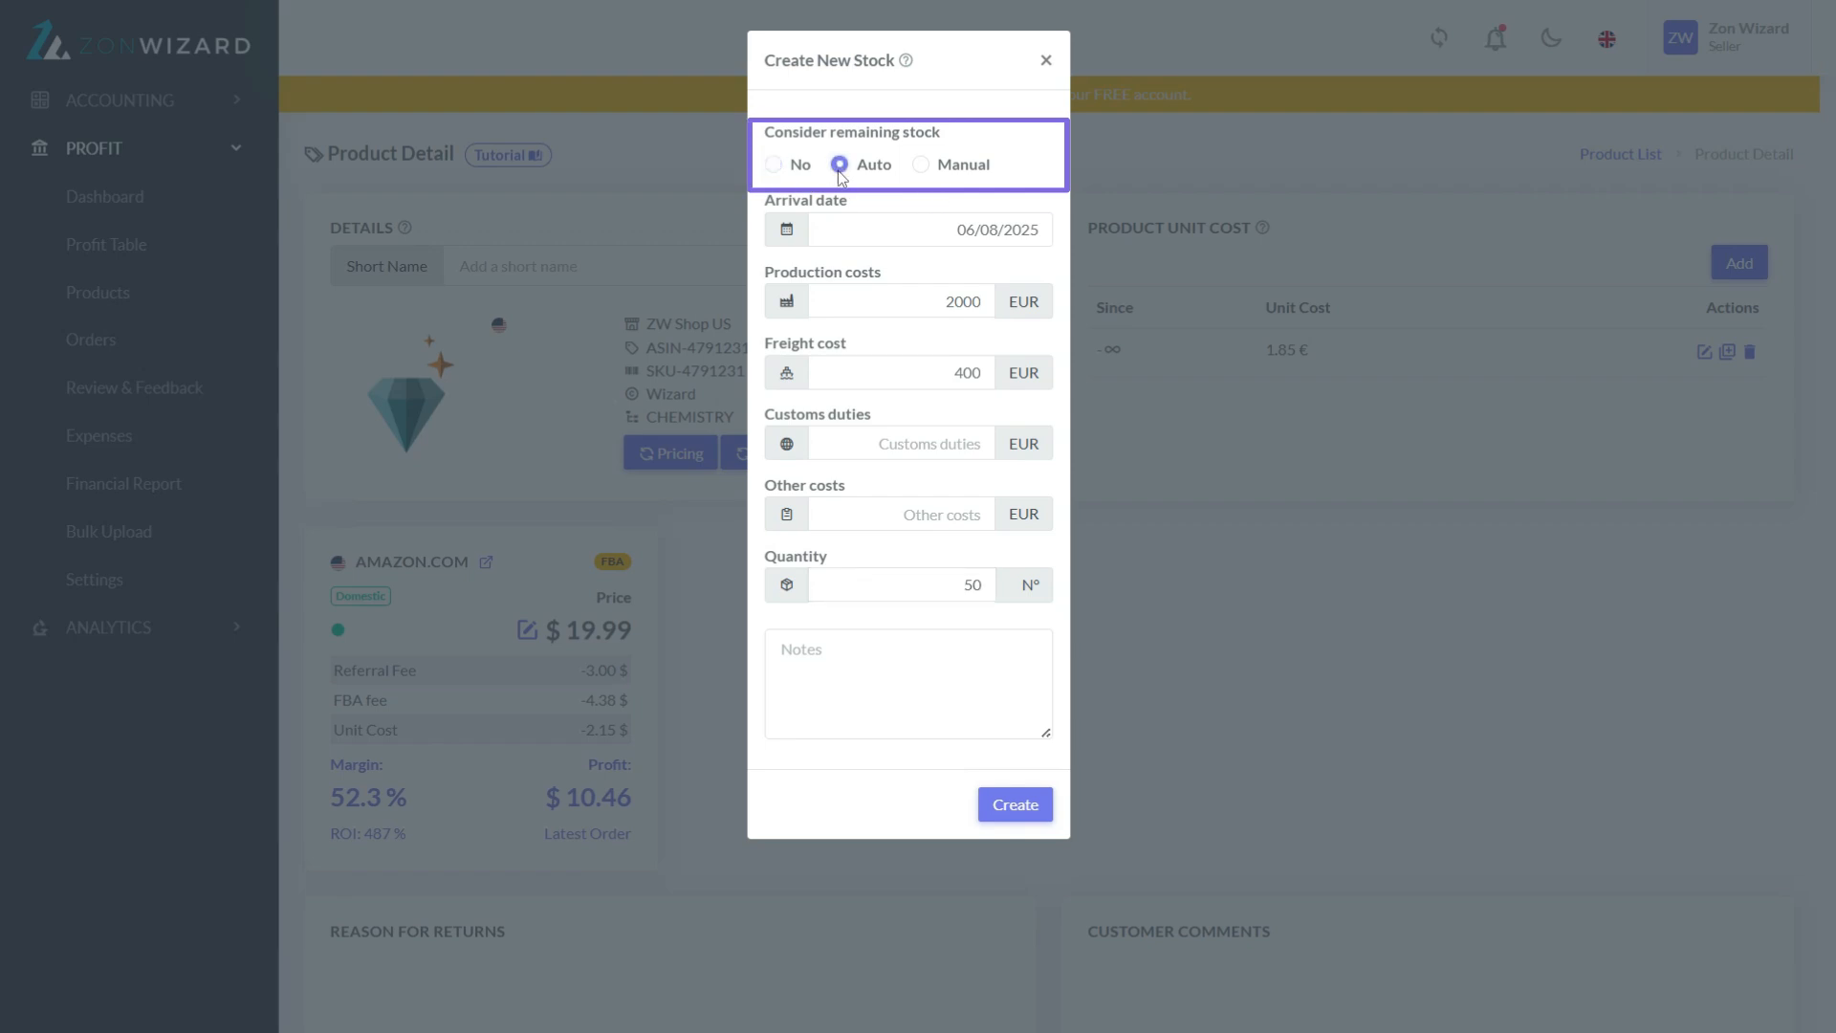
{"action": "left_click", "coordinate": [924, 168]}
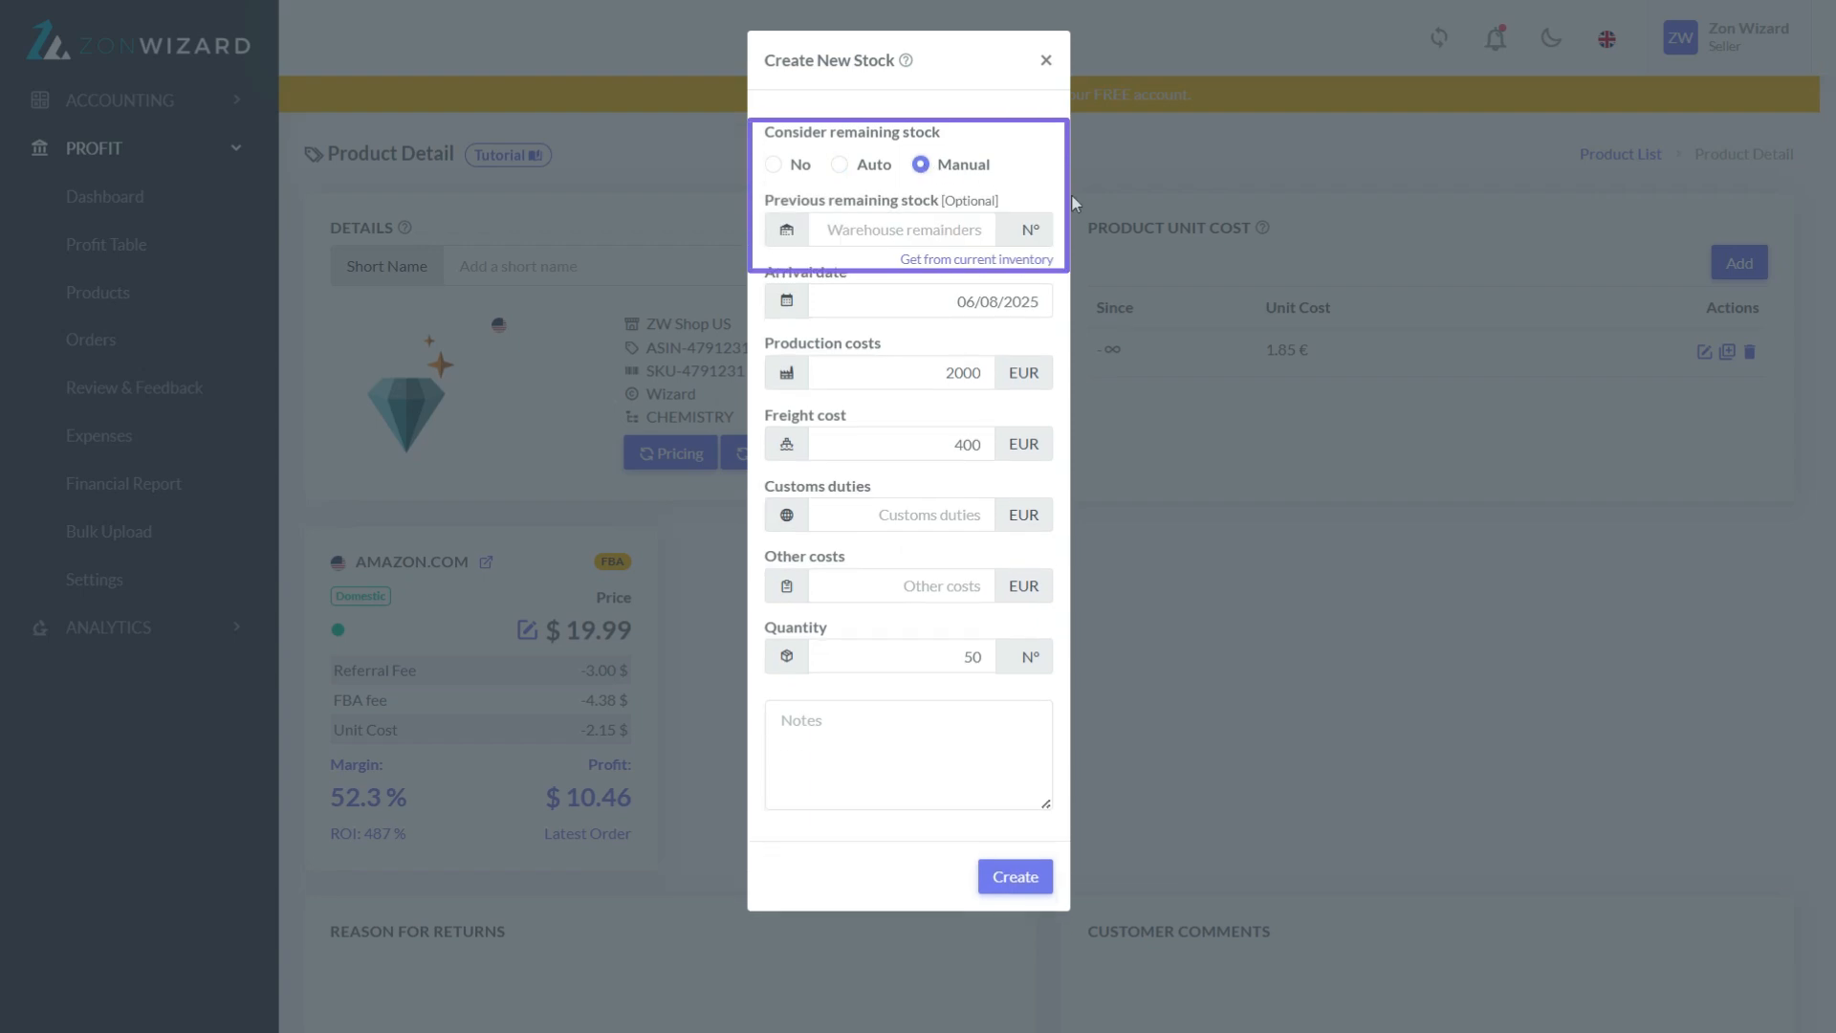
{"action": "left_click", "coordinate": [1016, 876]}
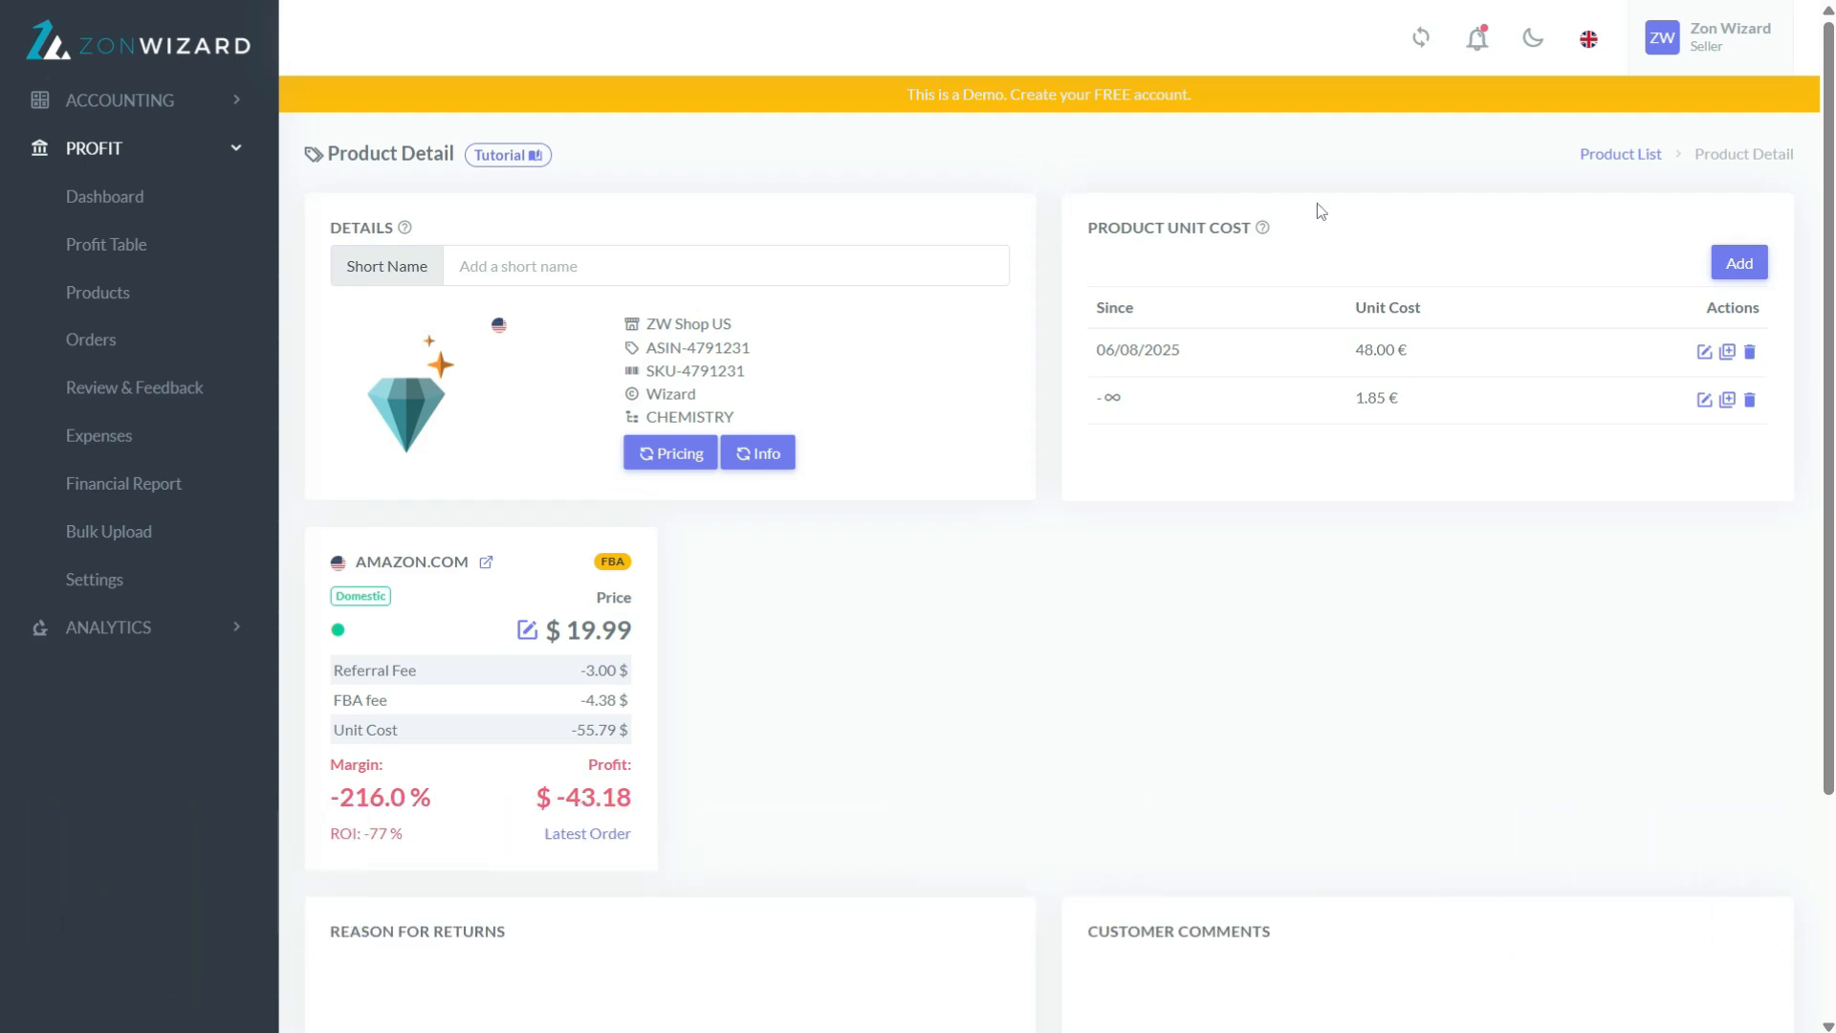
Create another stock entry for the product with arrival date 15/08/2025, production costs of 80 EUR and quantity 1.
{"action": "left_click", "coordinate": [1739, 263]}
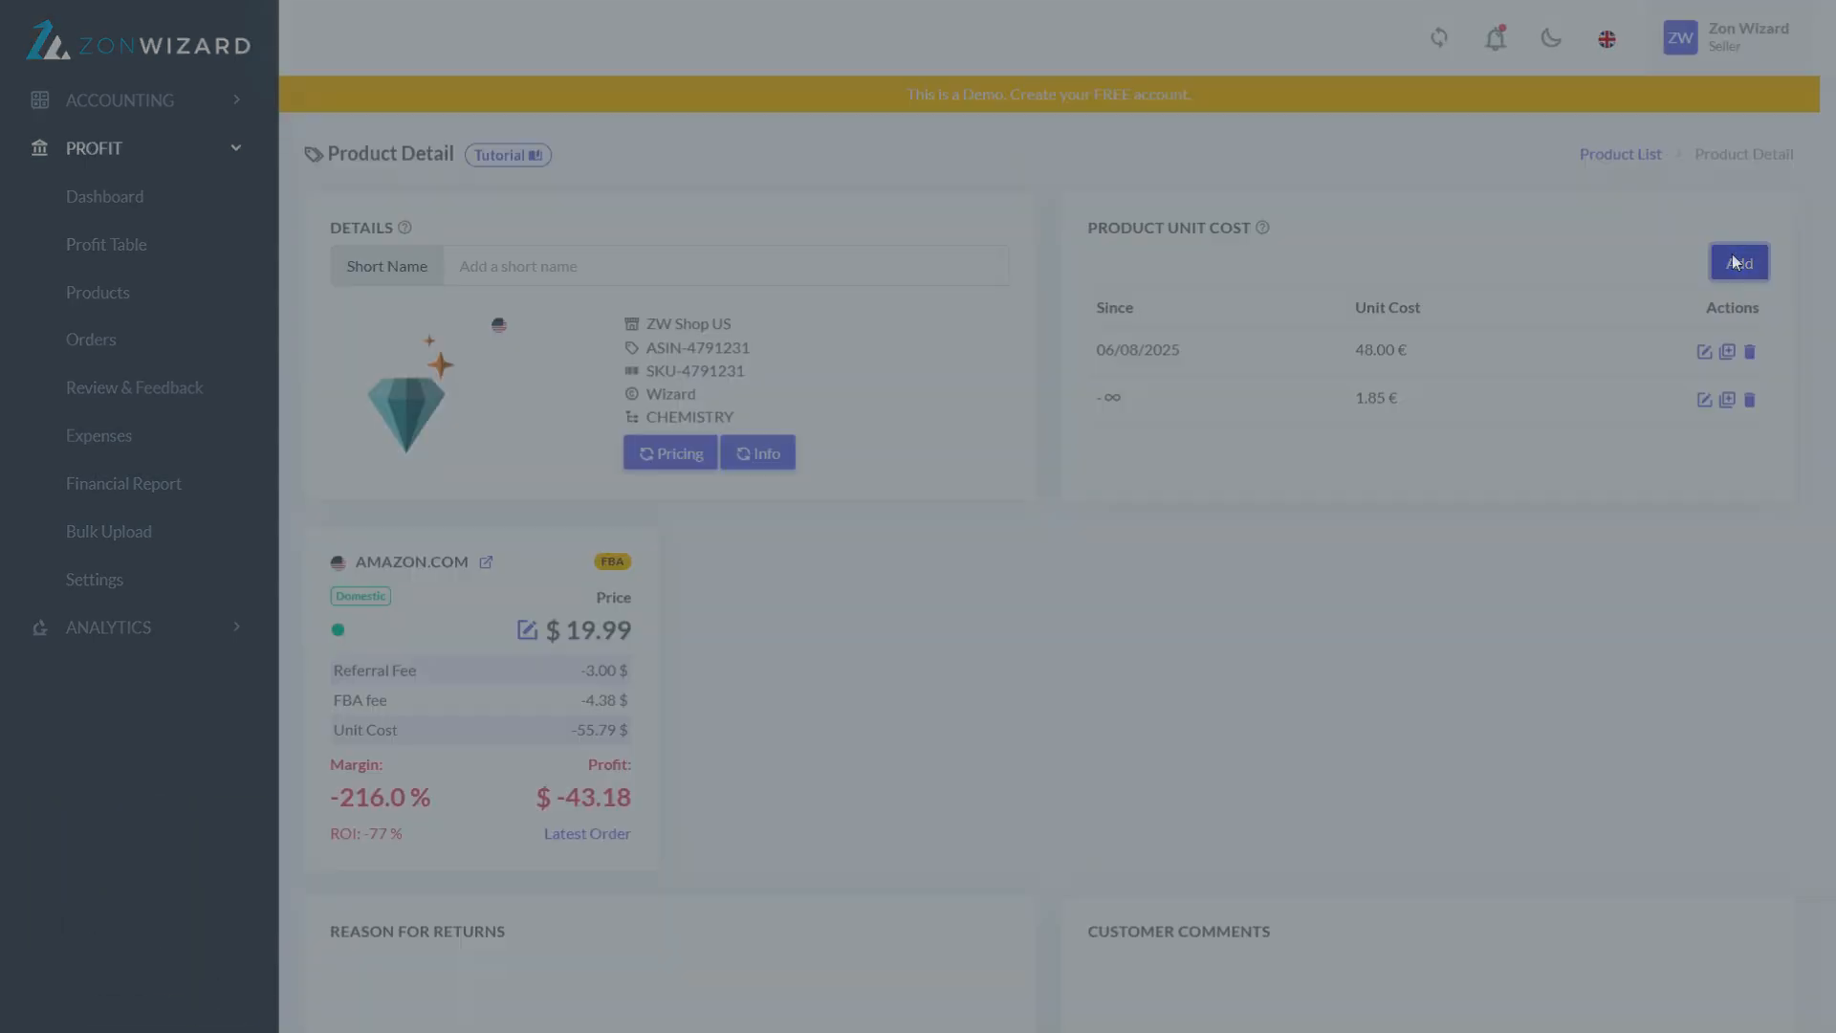
{"action": "left_click", "coordinate": [1041, 226]}
{"action": "left_click", "coordinate": [996, 407]}
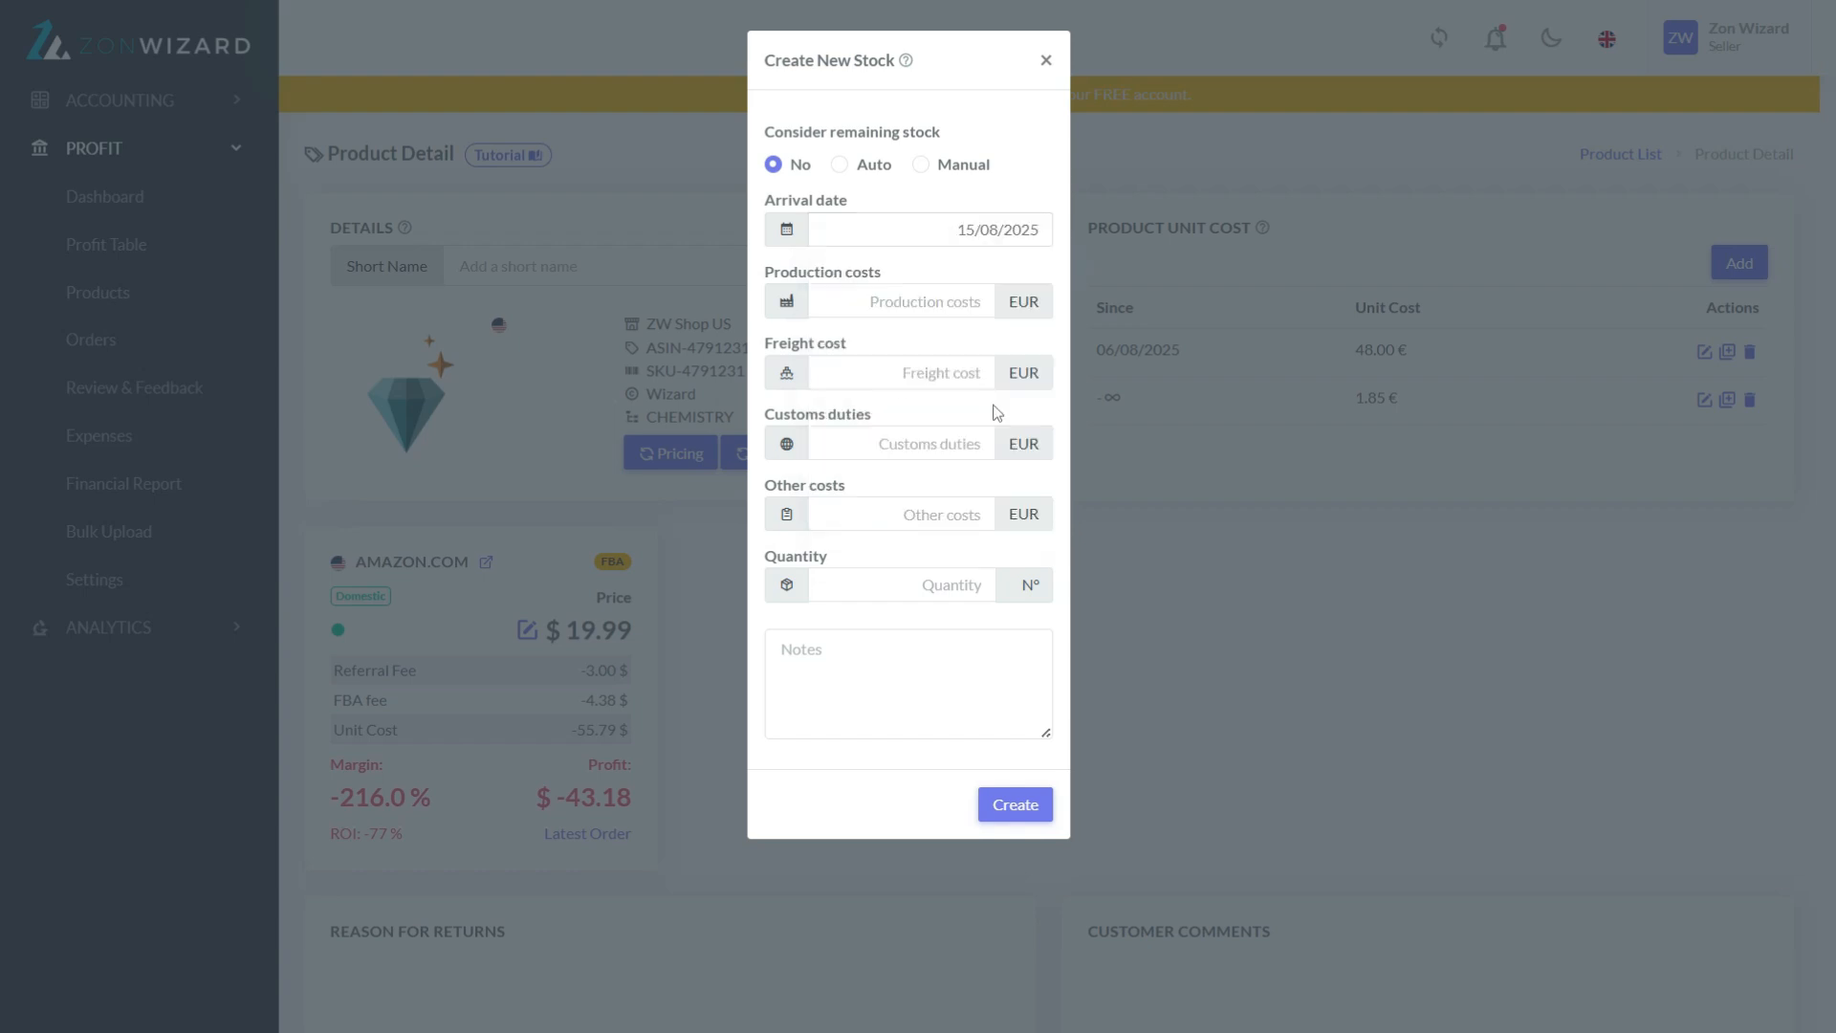
{"action": "type", "text": "80"}
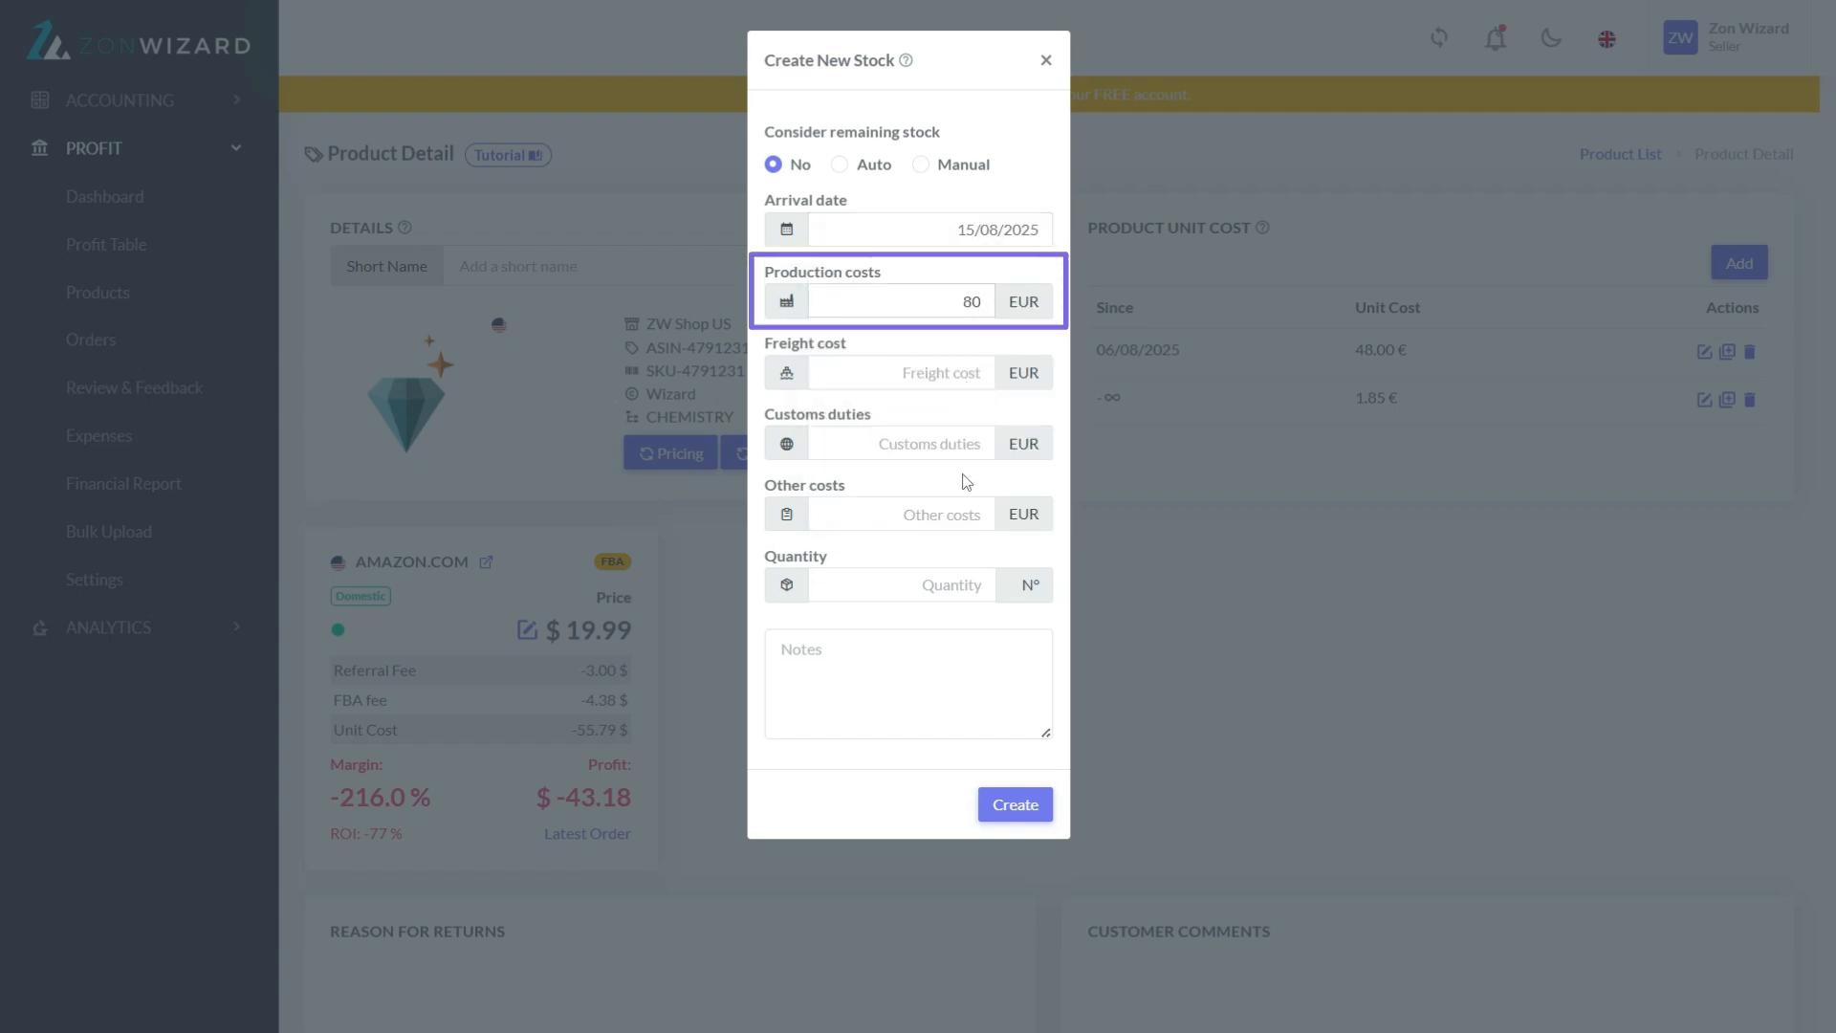
{"action": "left_click", "coordinate": [968, 583]}
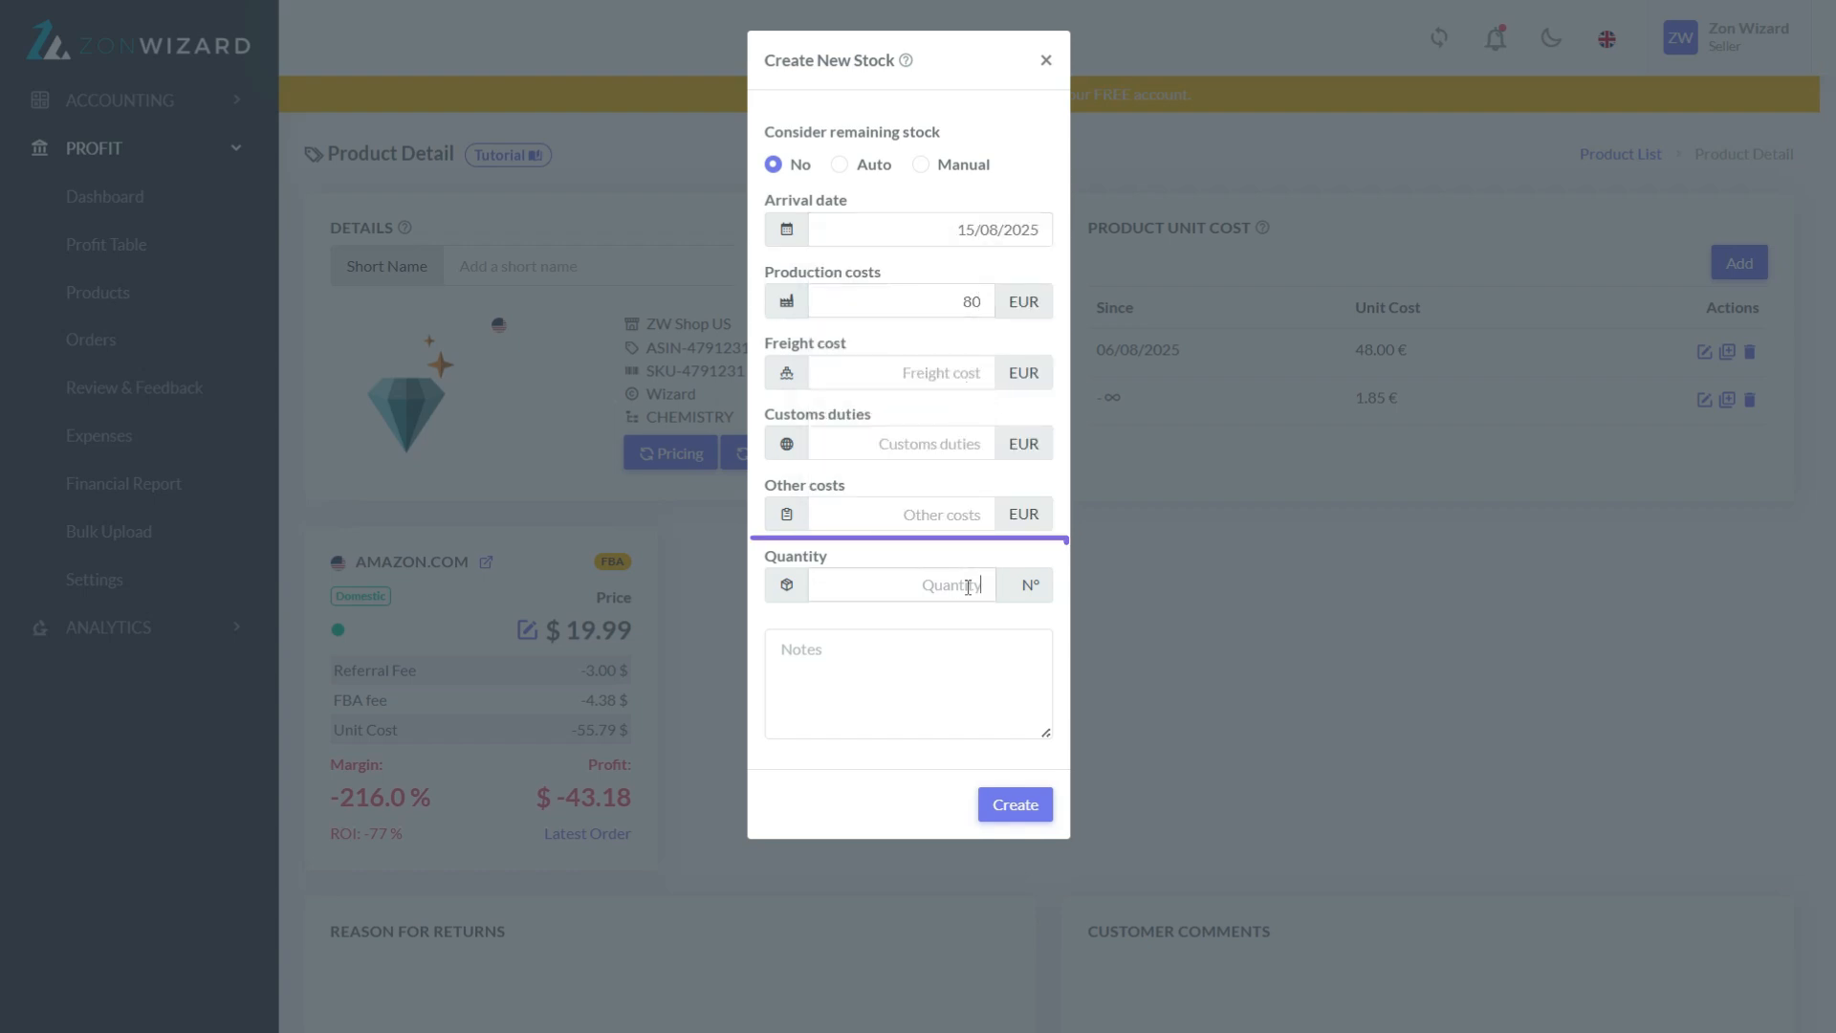
{"action": "type", "text": "1"}
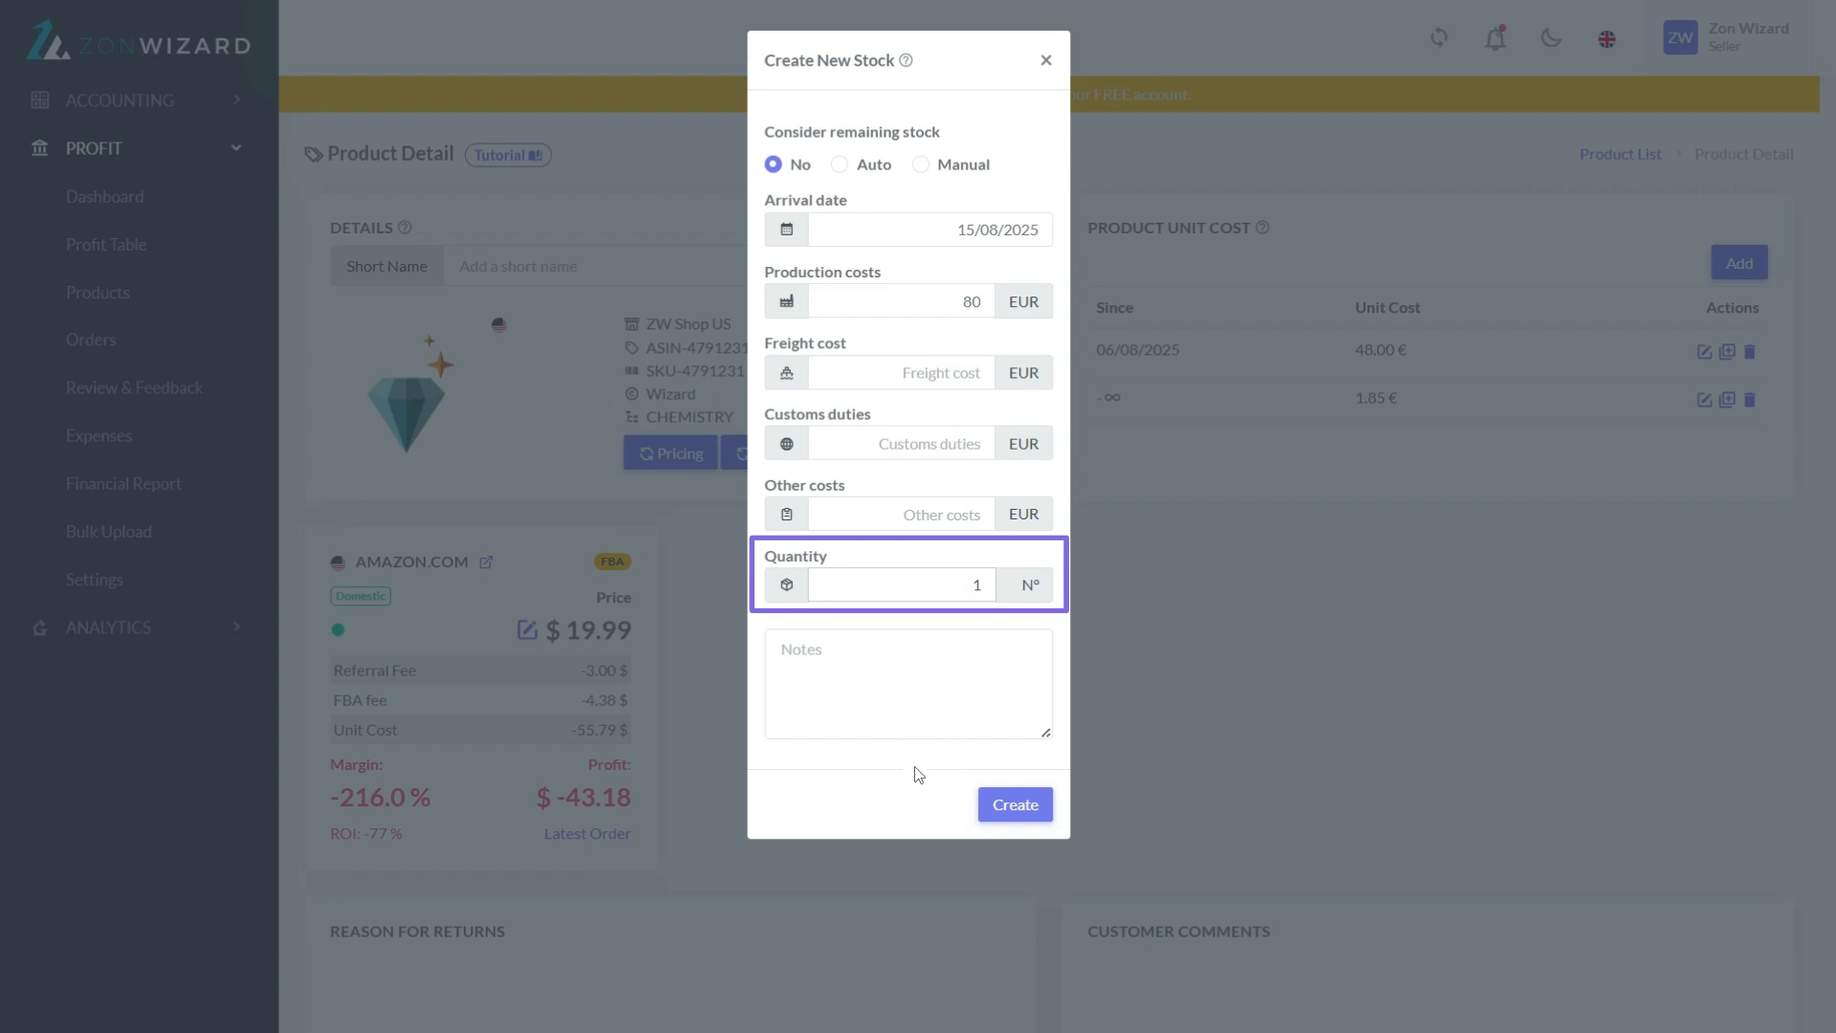
{"action": "left_click", "coordinate": [1024, 821]}
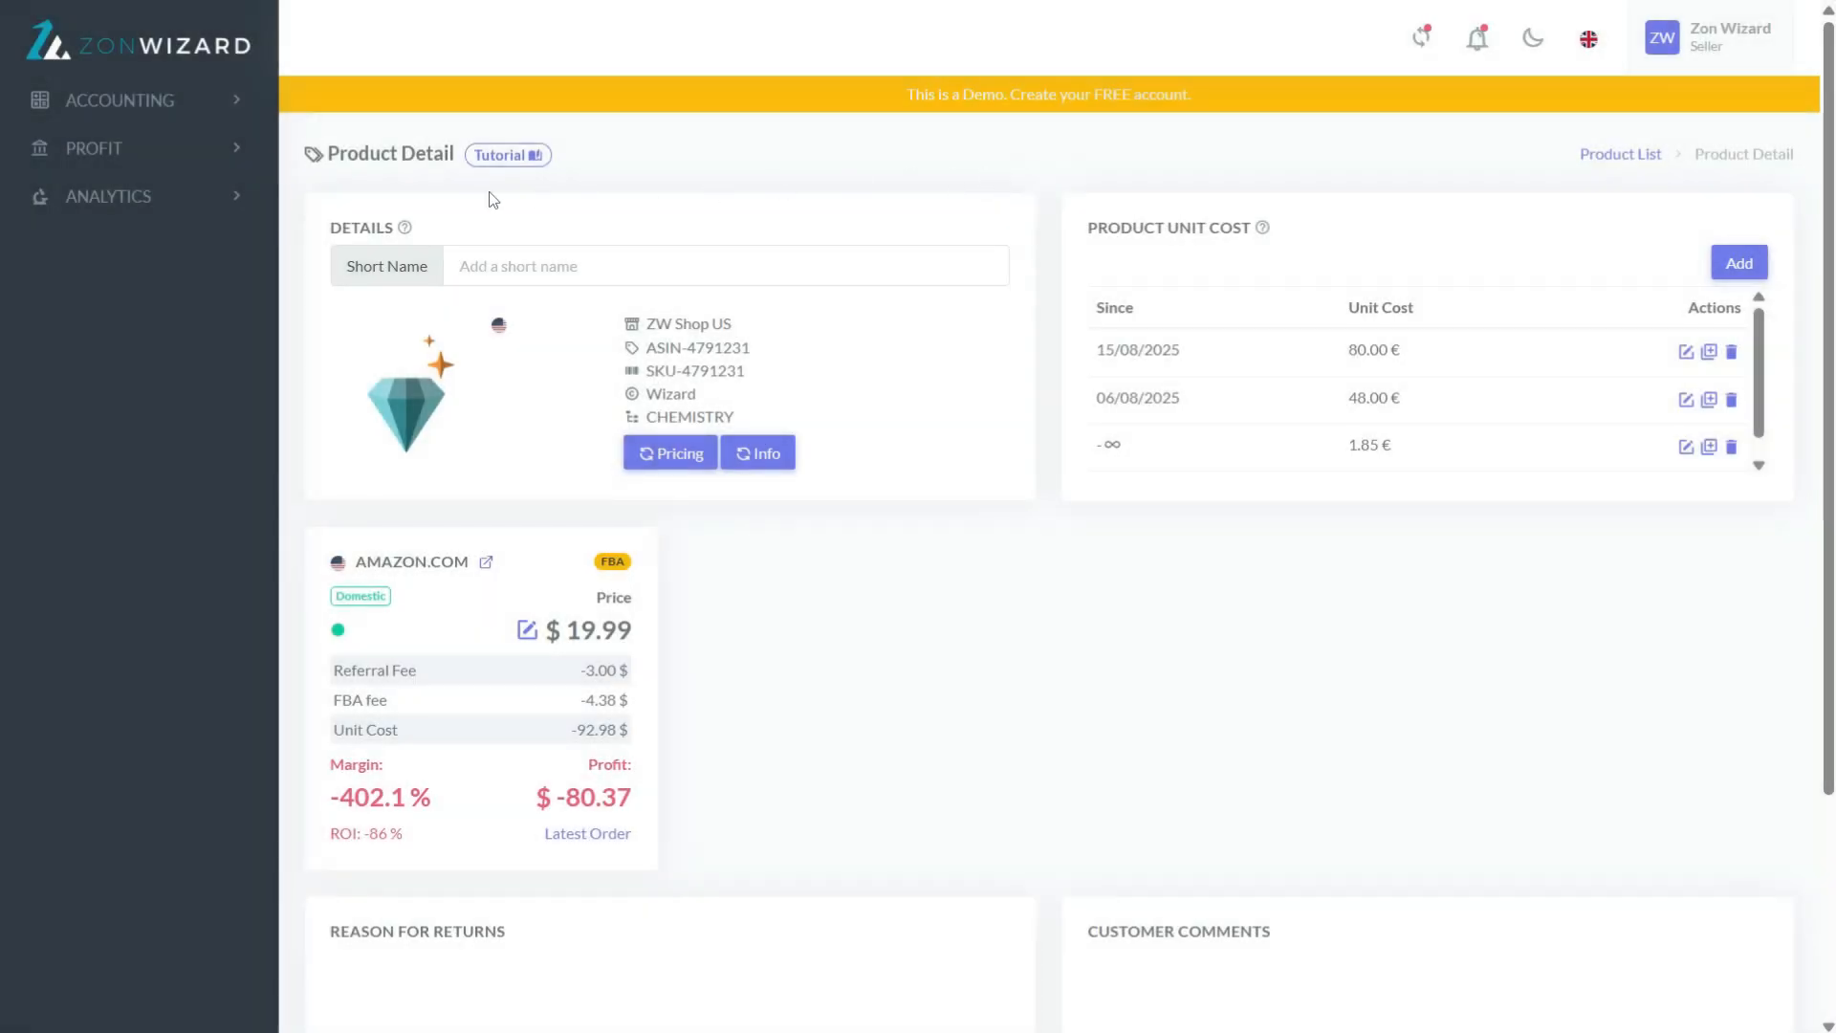
Open the Bulk Upload page of the Profit section.
{"action": "left_click", "coordinate": [239, 156]}
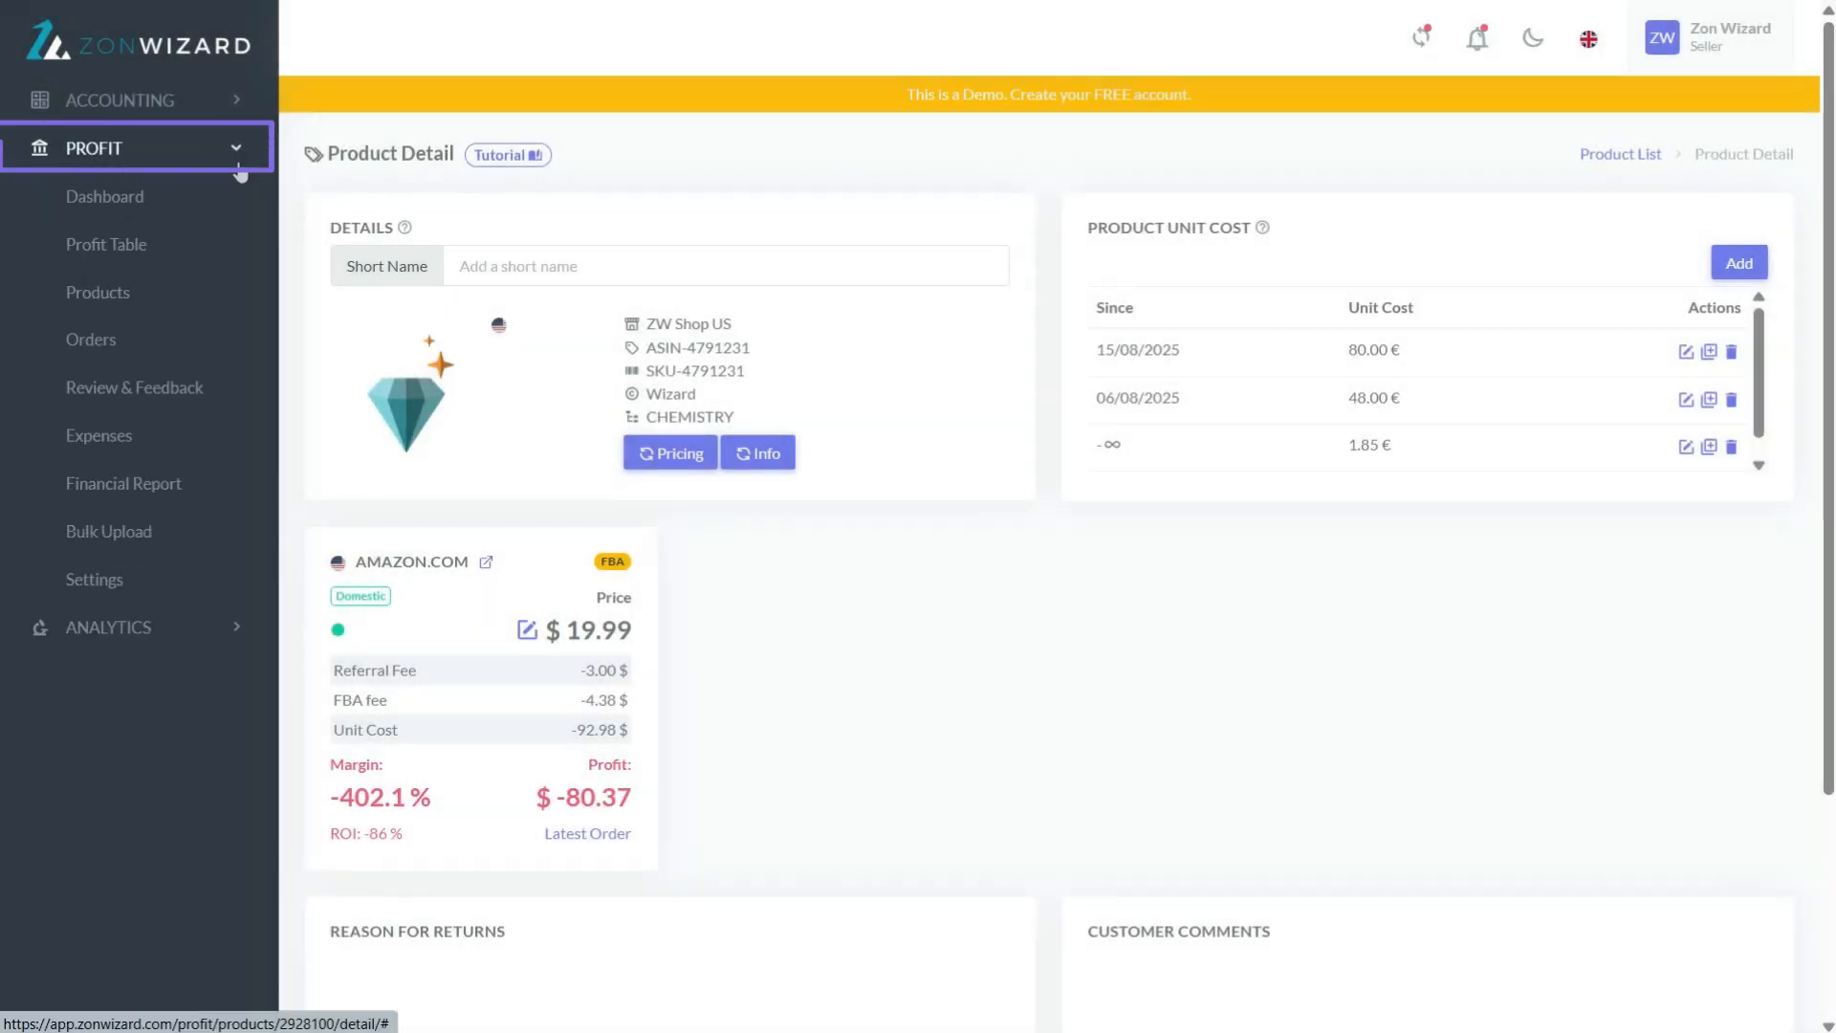
{"action": "left_click", "coordinate": [182, 544]}
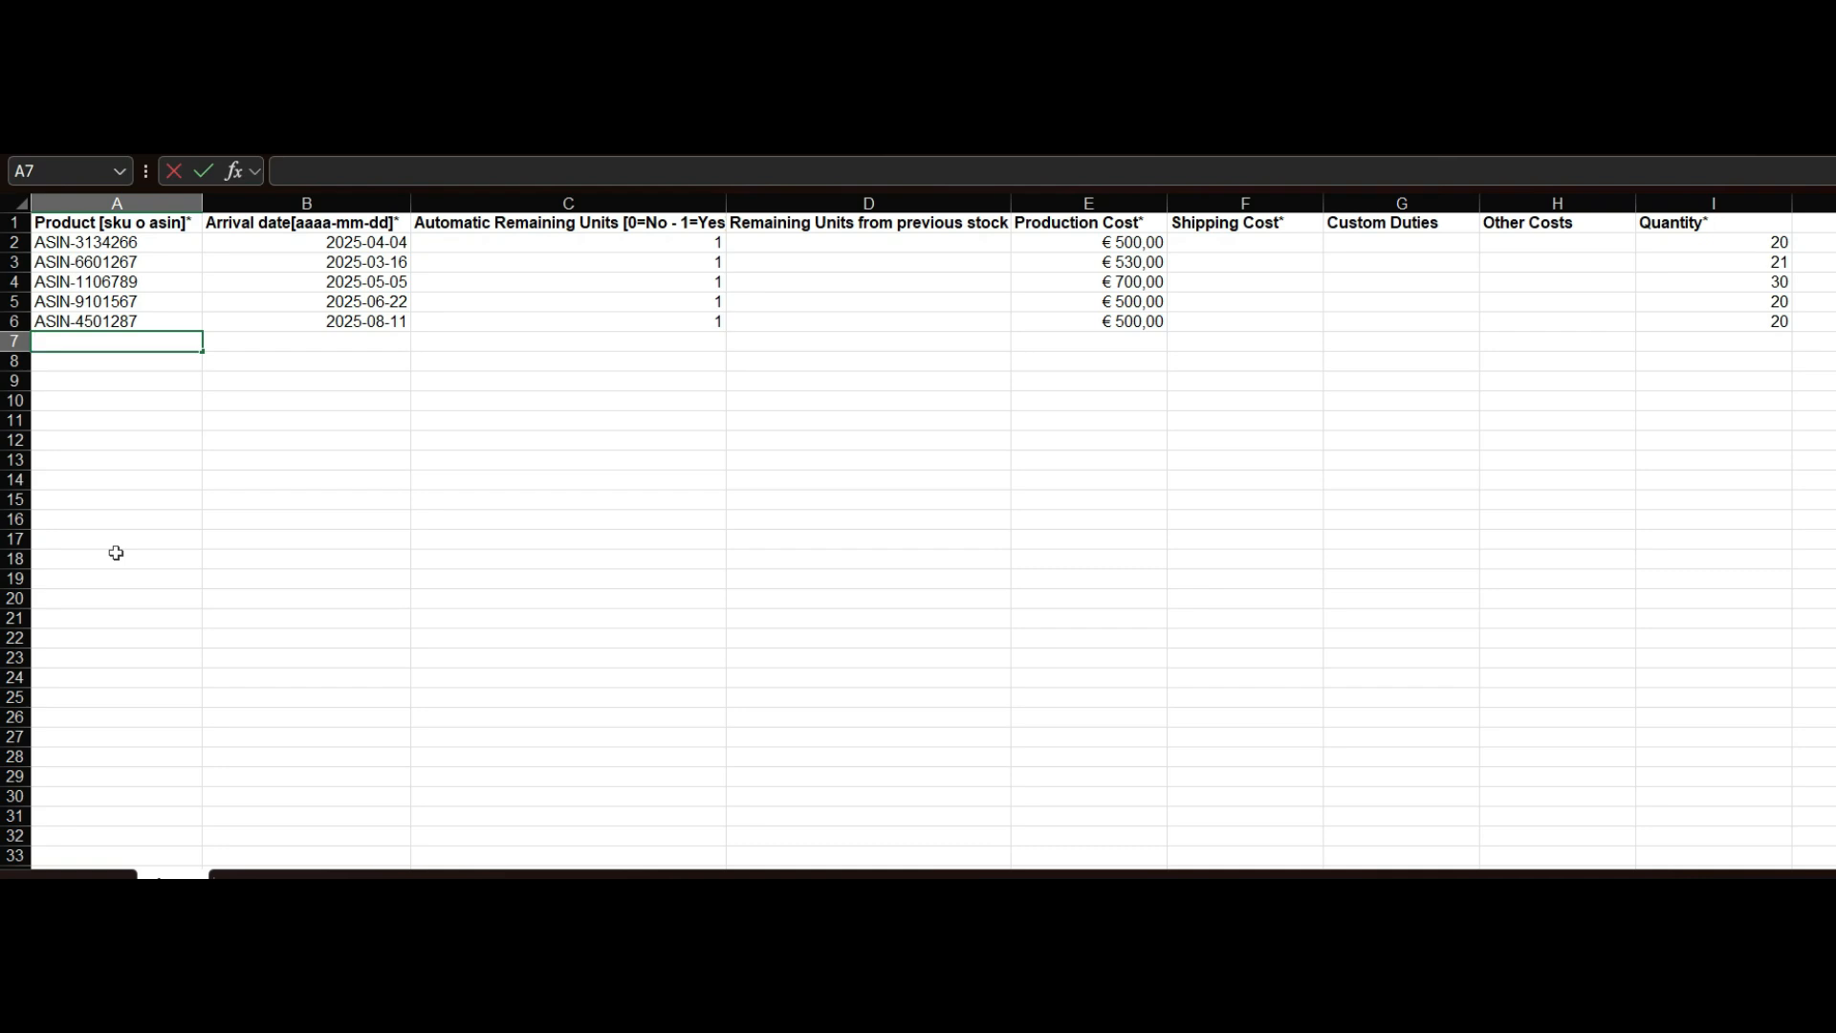
In row 7 of the Excel stock template, enter product ASIN-2331500, arrival date 2025-08-11 and automatic remaining units 1.
{"action": "type", "text": "ASIN-2331500"}
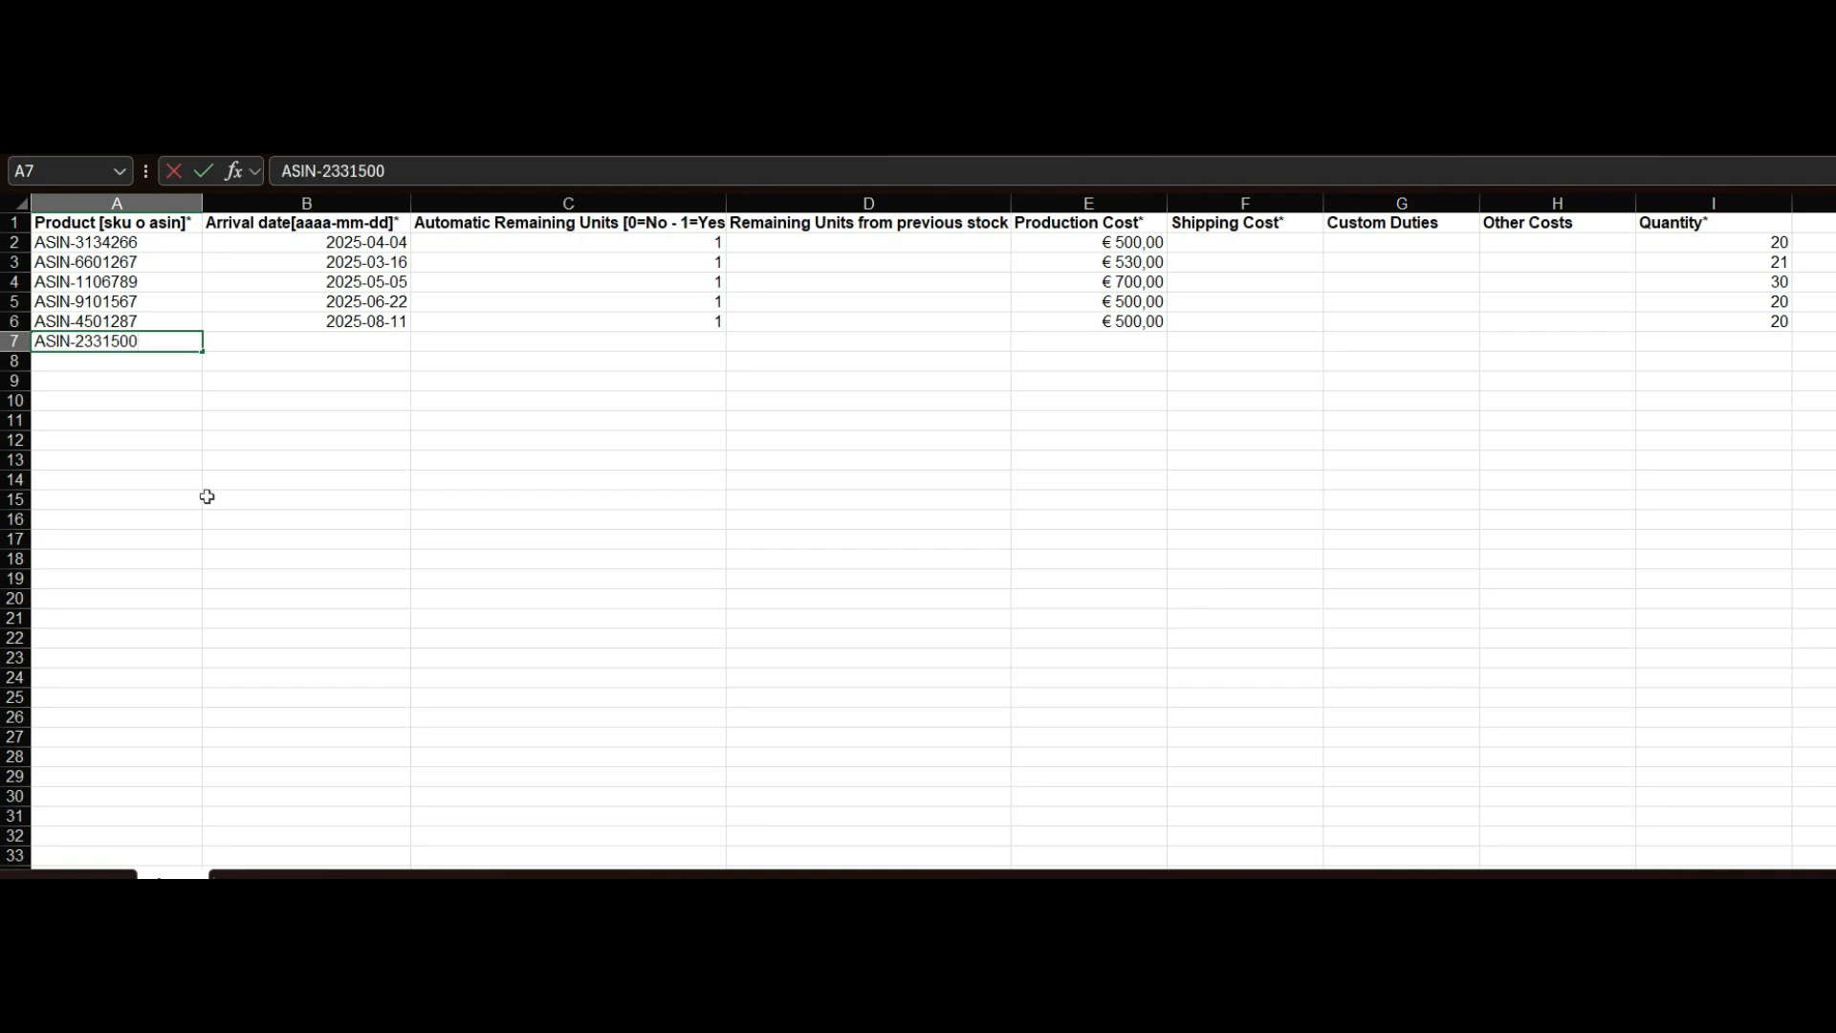
{"action": "left_click", "coordinate": [355, 341]}
{"action": "type", "text": "202"}
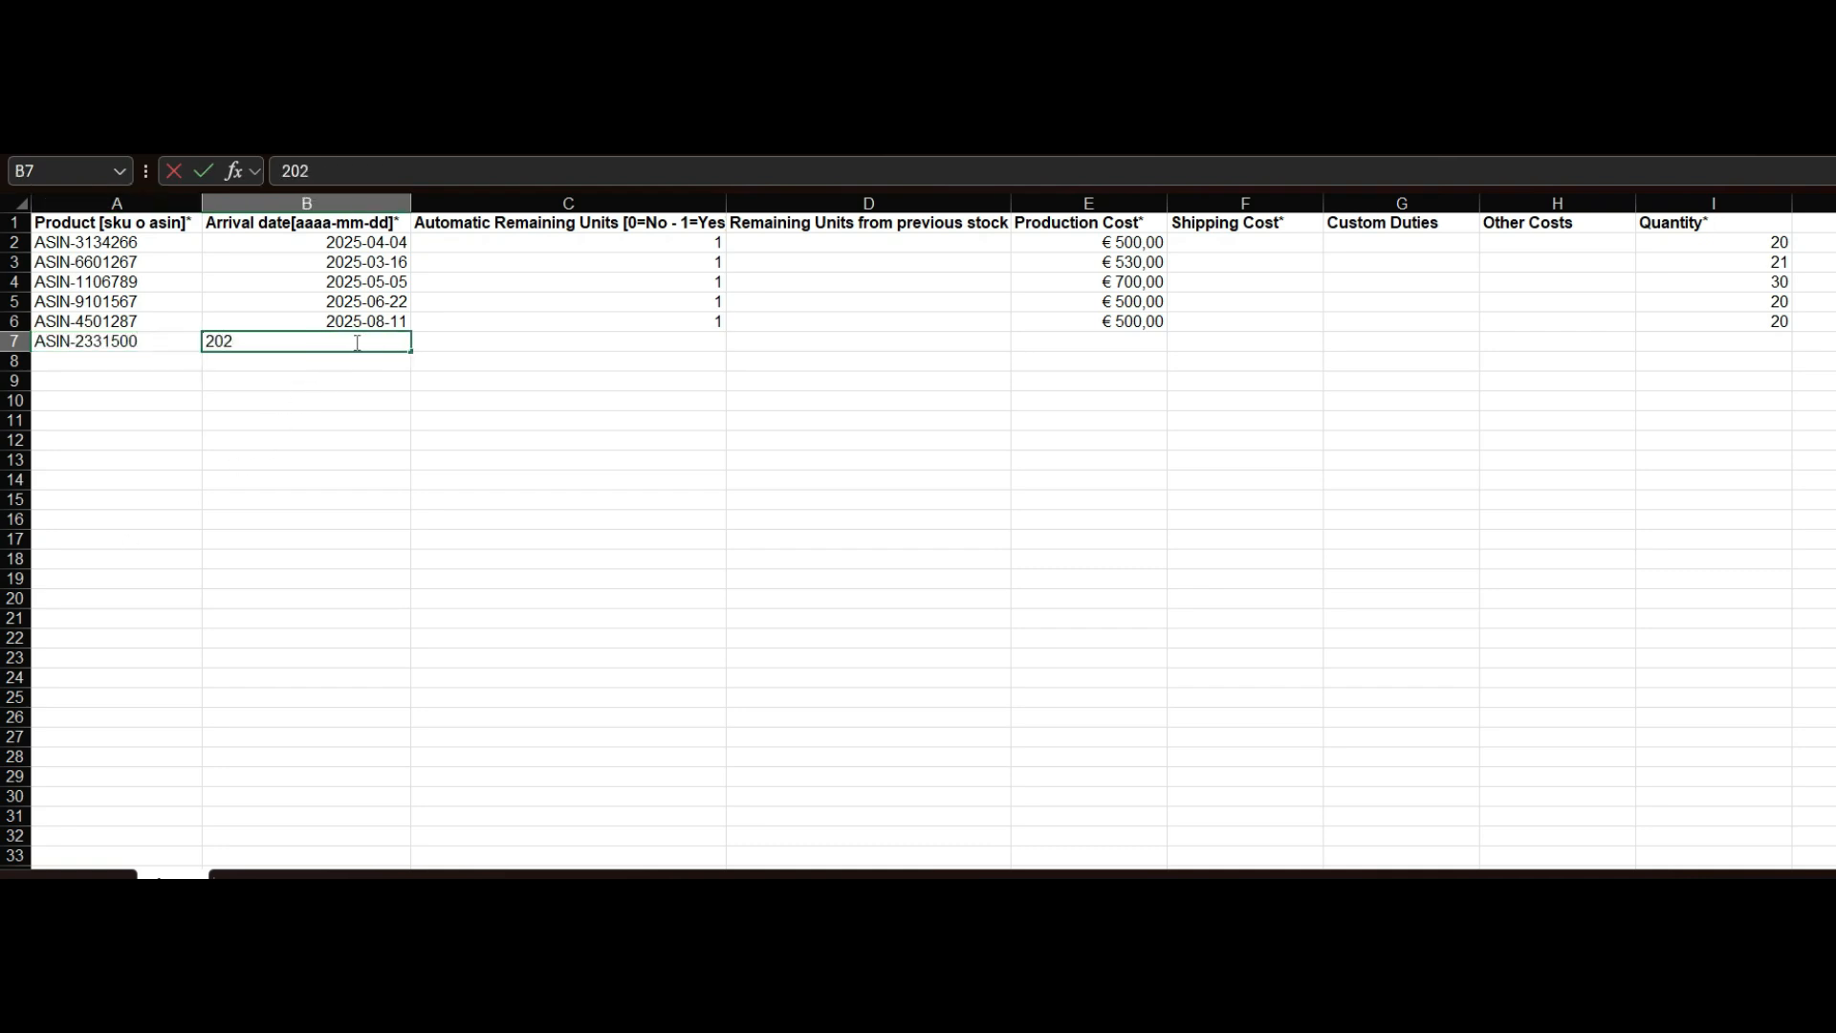
{"action": "type", "text": "5-08-11"}
{"action": "key", "text": "Tab"}
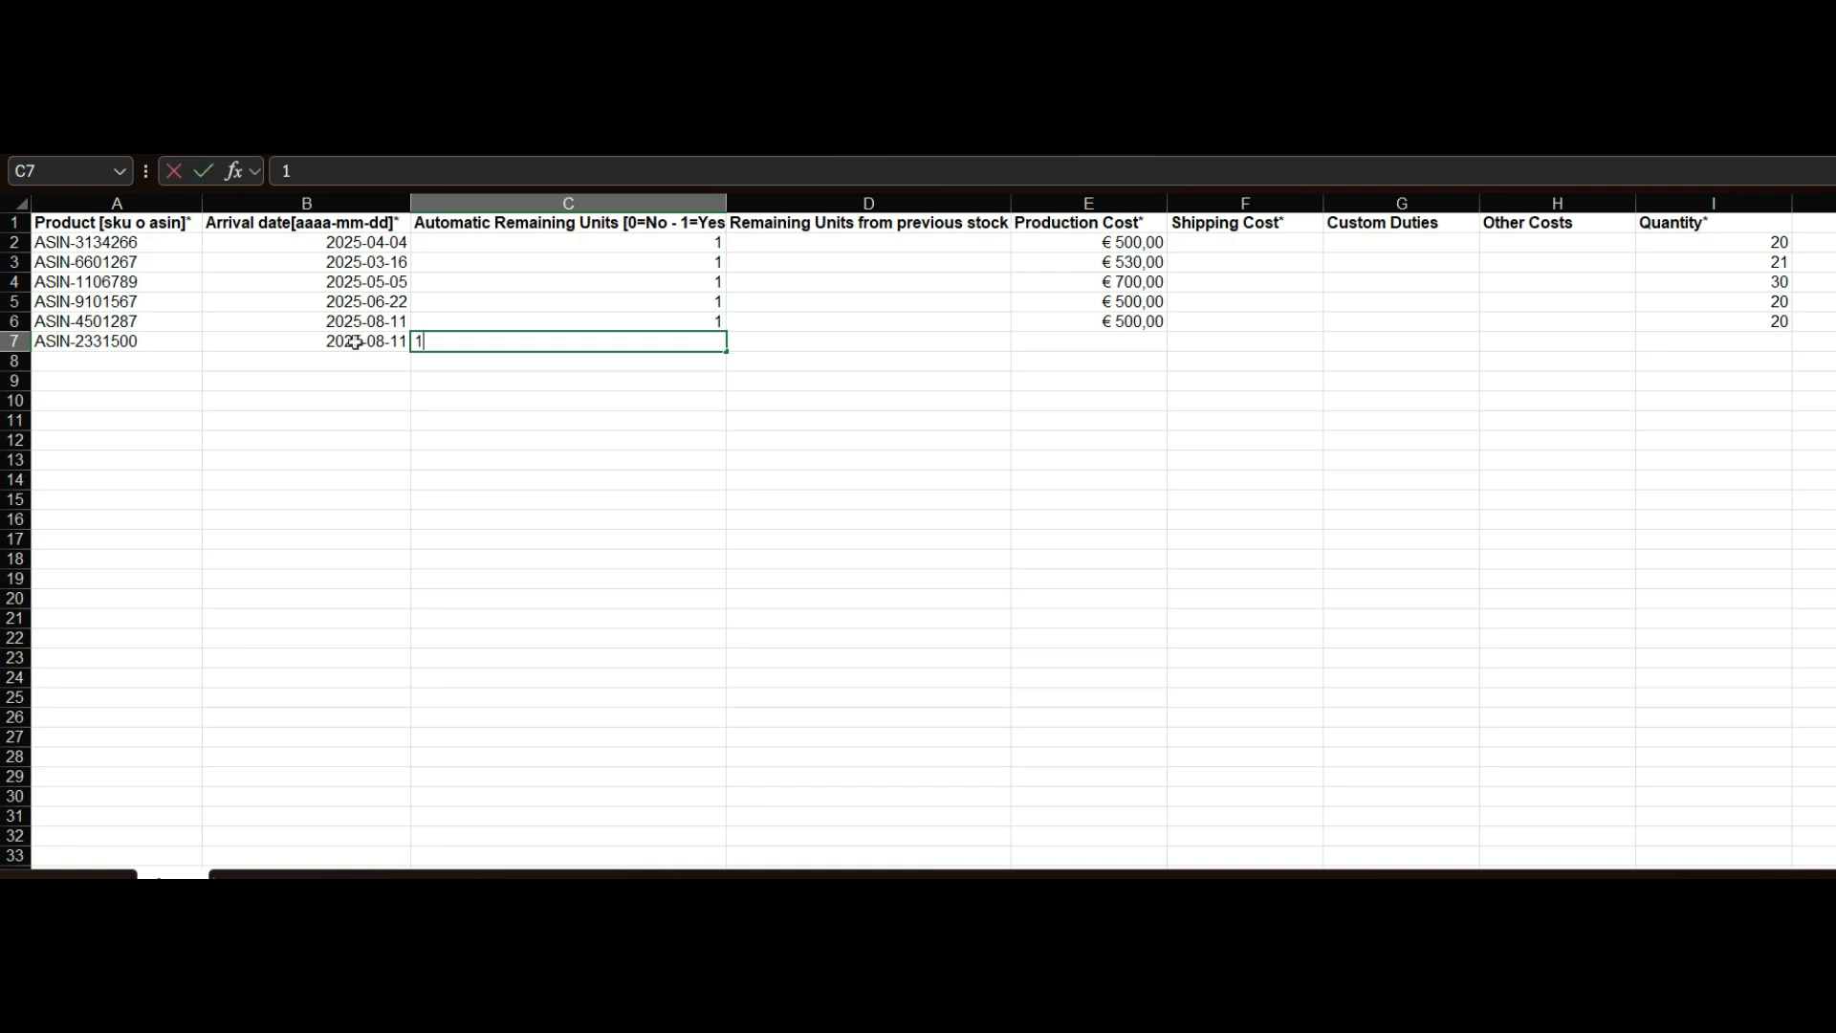
{"action": "type", "text": "1"}
{"action": "key", "text": "Tab"}
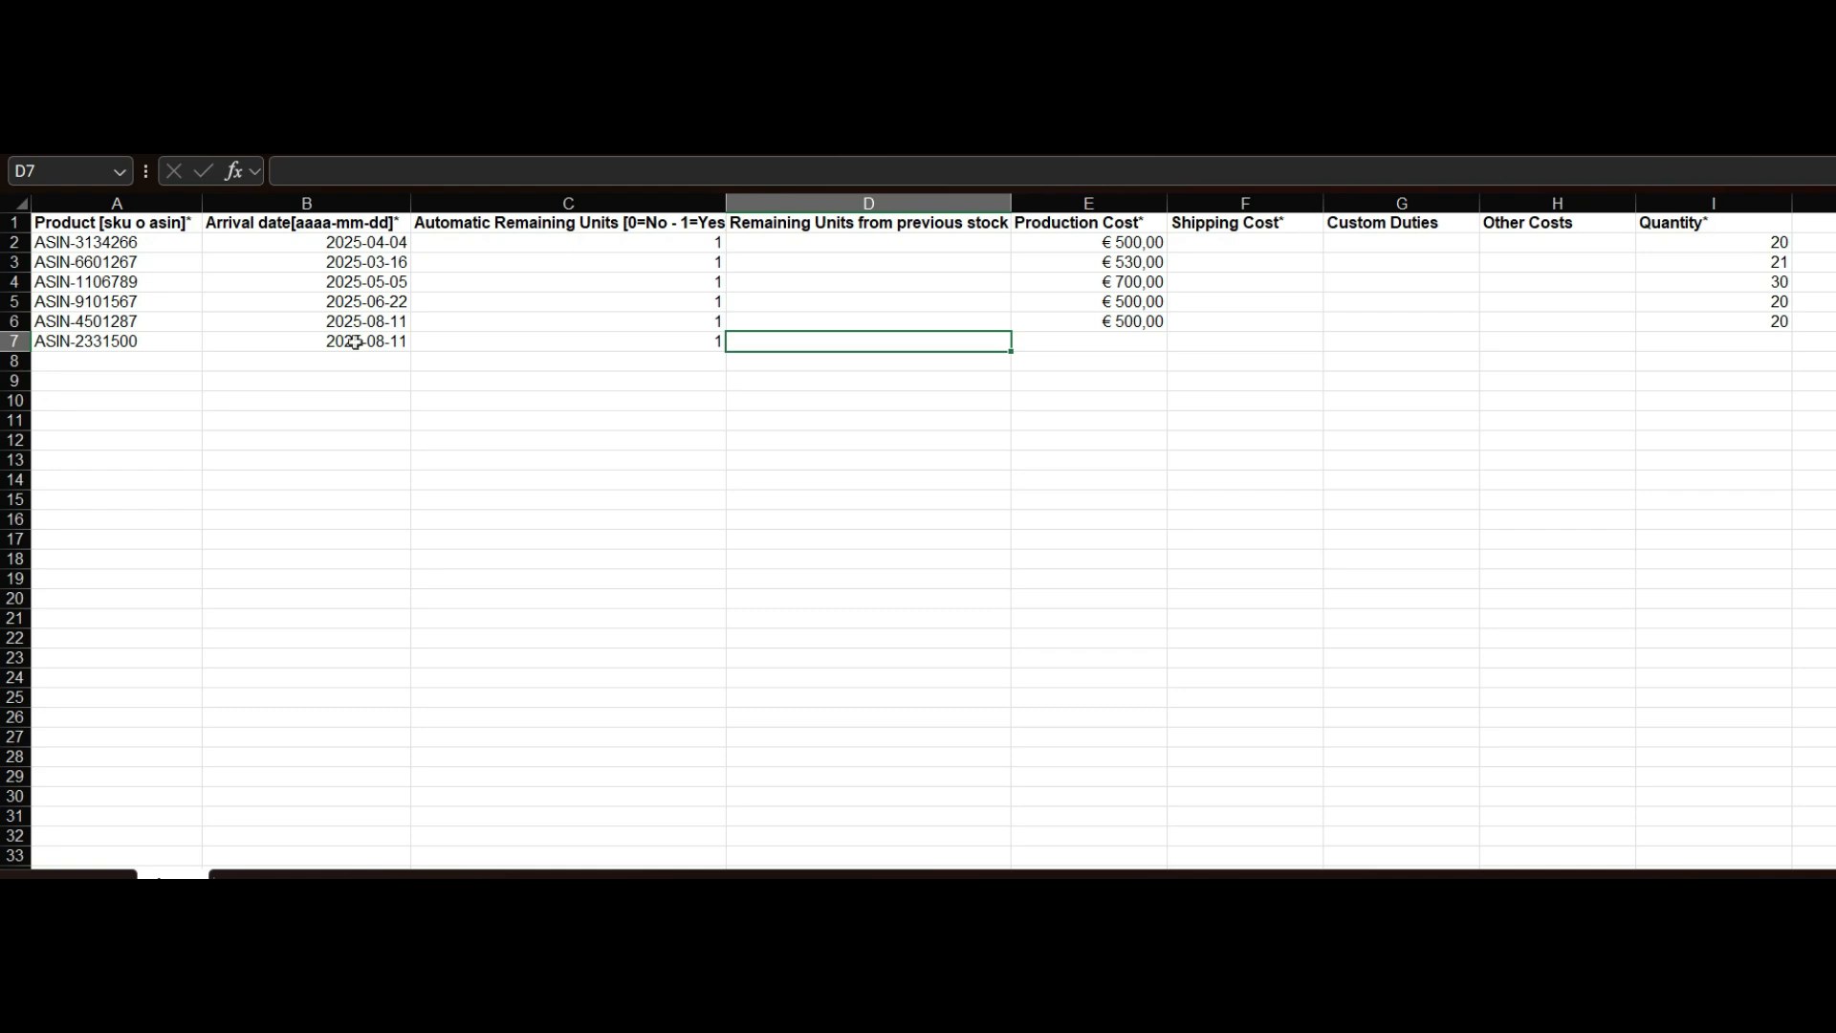
Complete row 7 of the stock template with production cost 530 and quantity 23, leaving the optional costs and shipping cost empty.
{"action": "key", "text": "Tab"}
{"action": "type", "text": "53"}
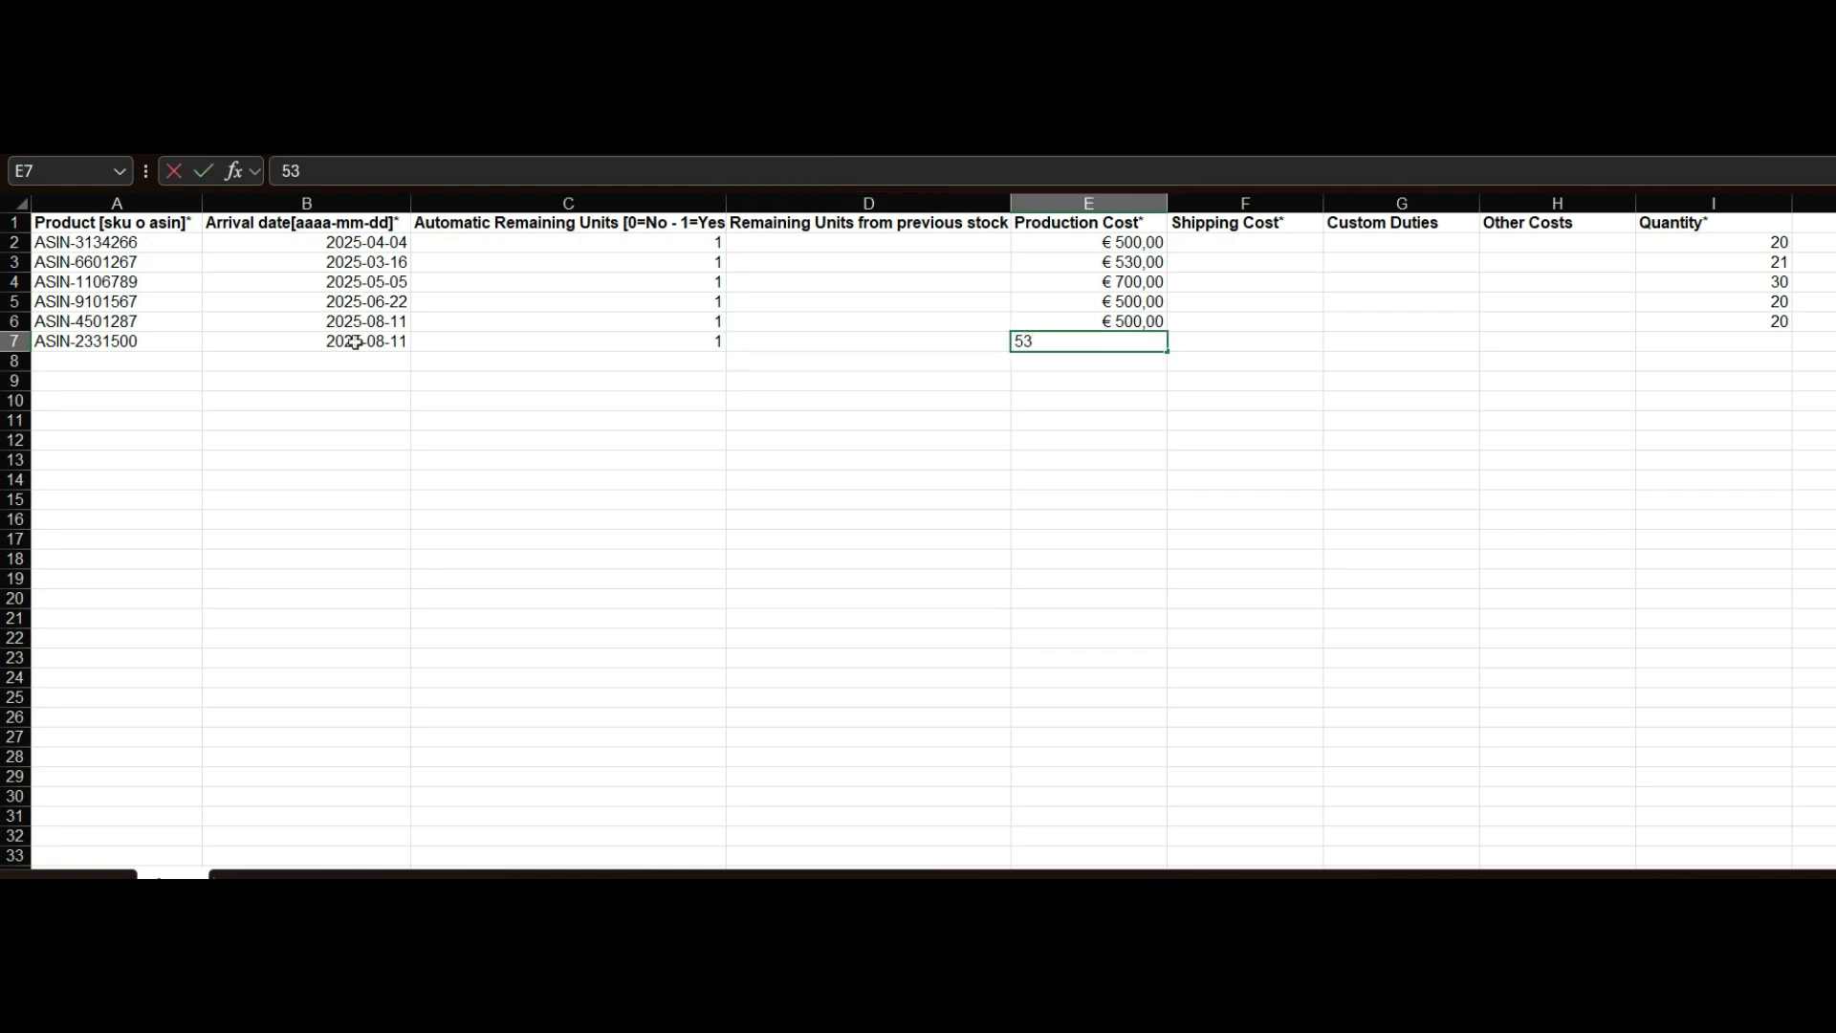
{"action": "key", "text": "Tab"}
{"action": "key", "text": "Tab"}
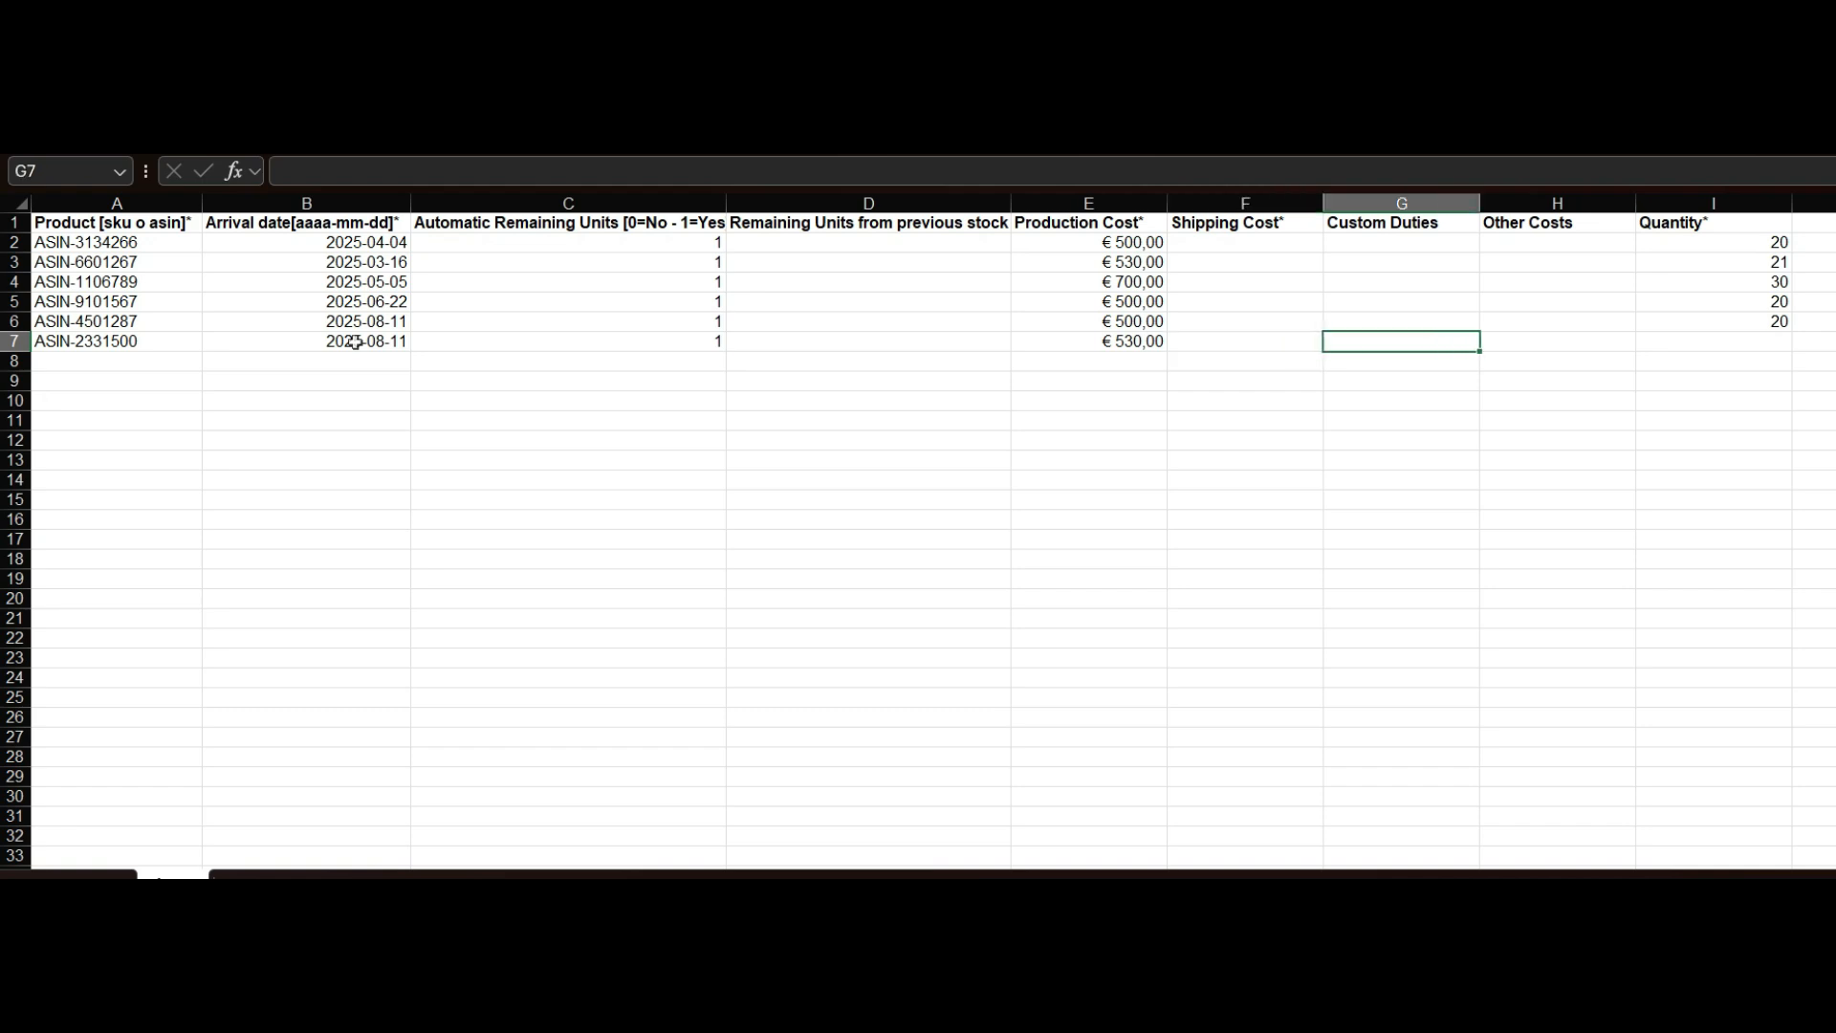
{"action": "key", "text": "Tab"}
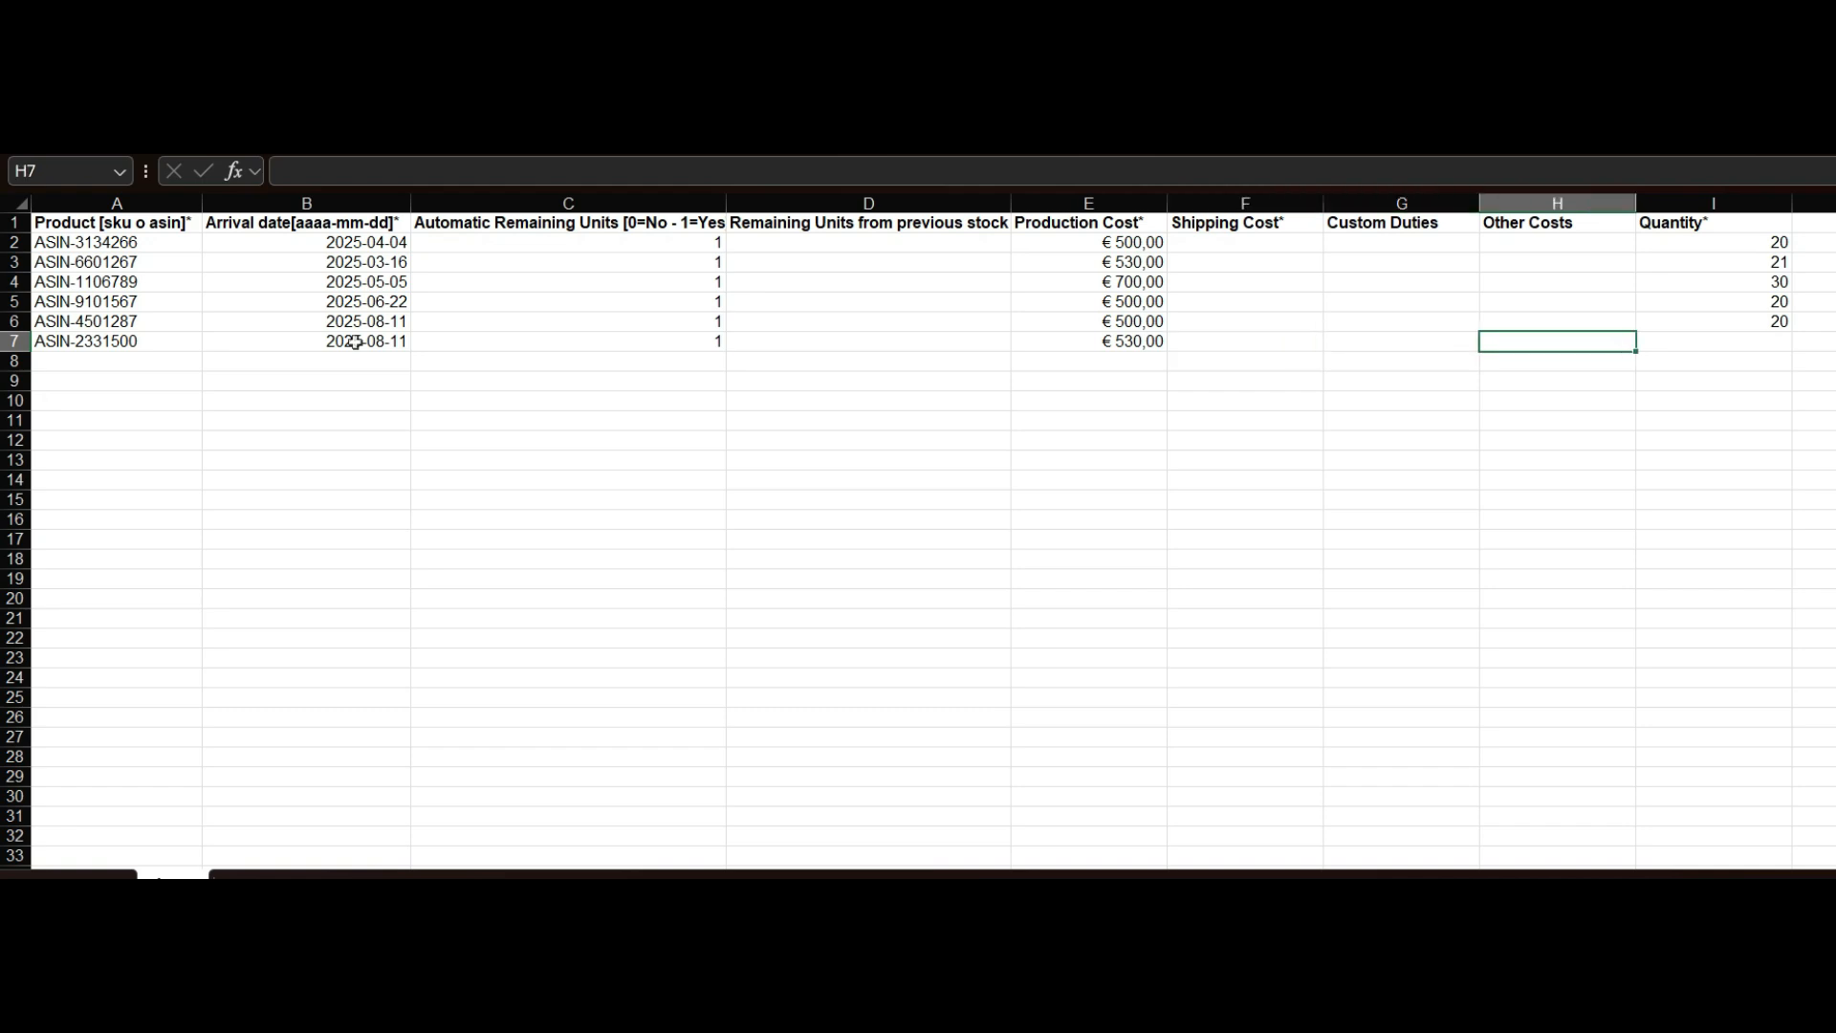
{"action": "key", "text": "Tab"}
{"action": "type", "text": "23"}
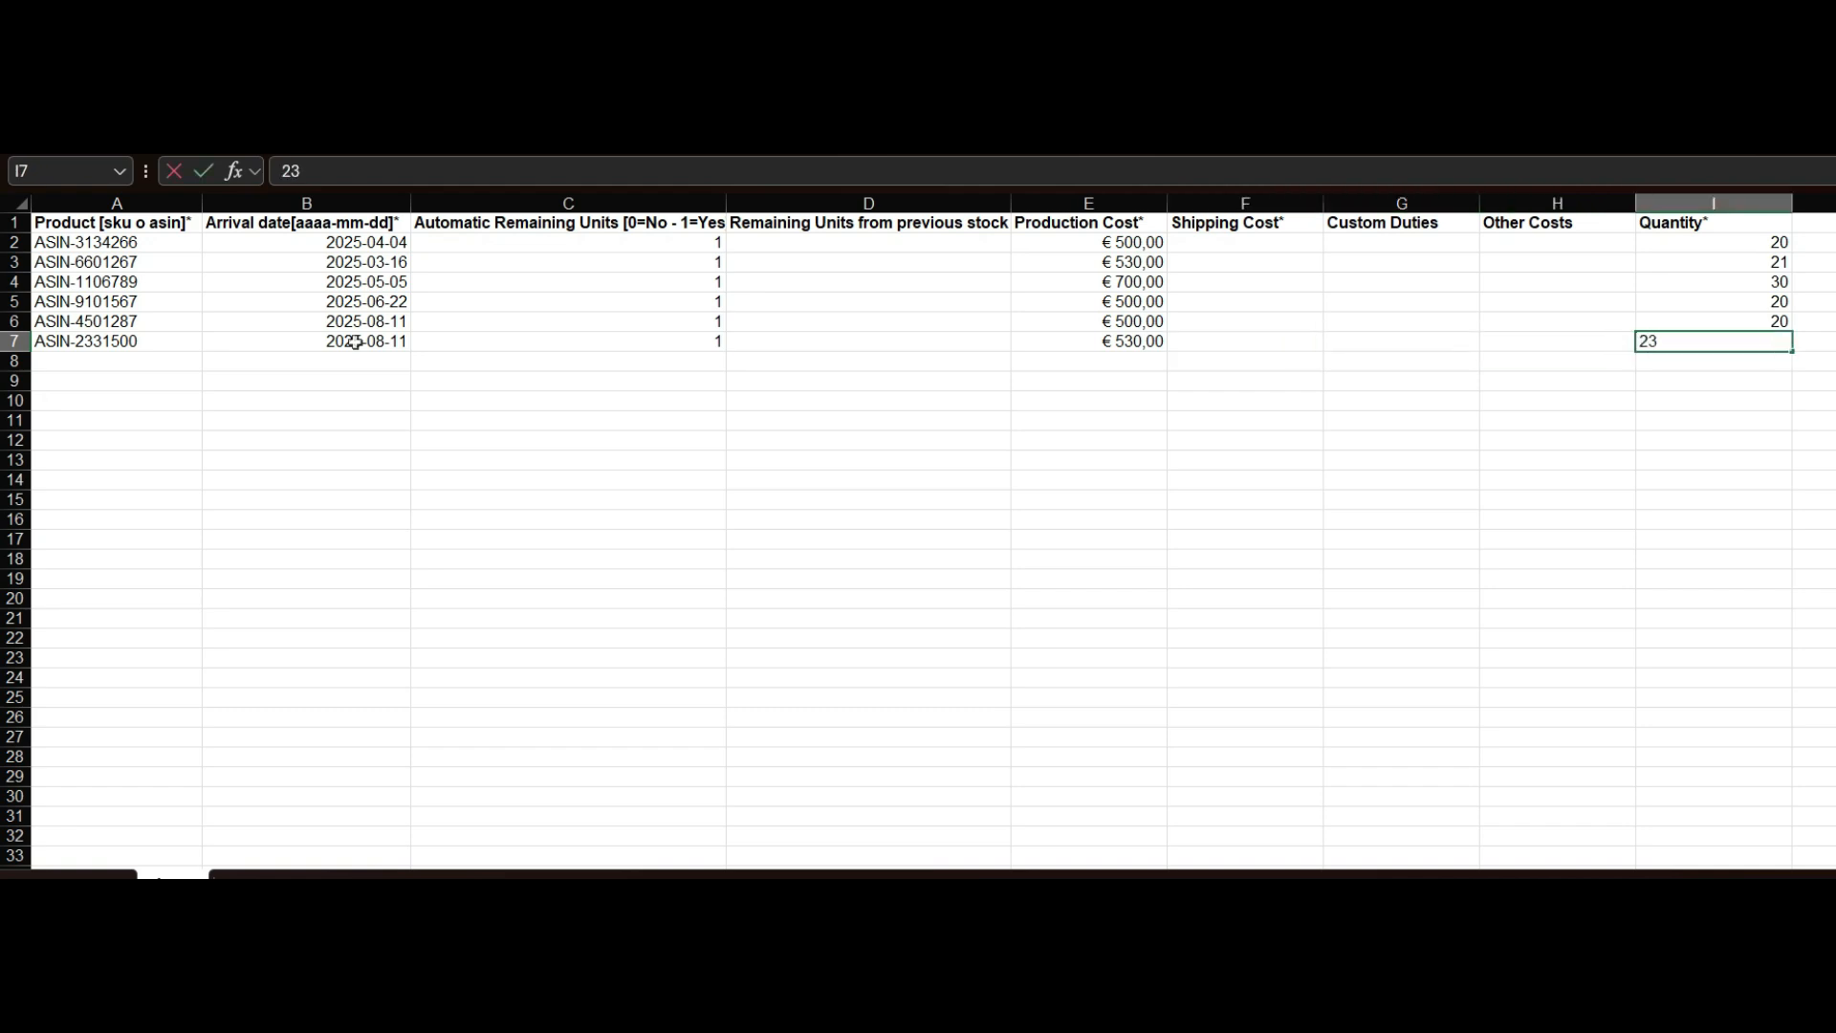
{"action": "key", "text": "Return"}
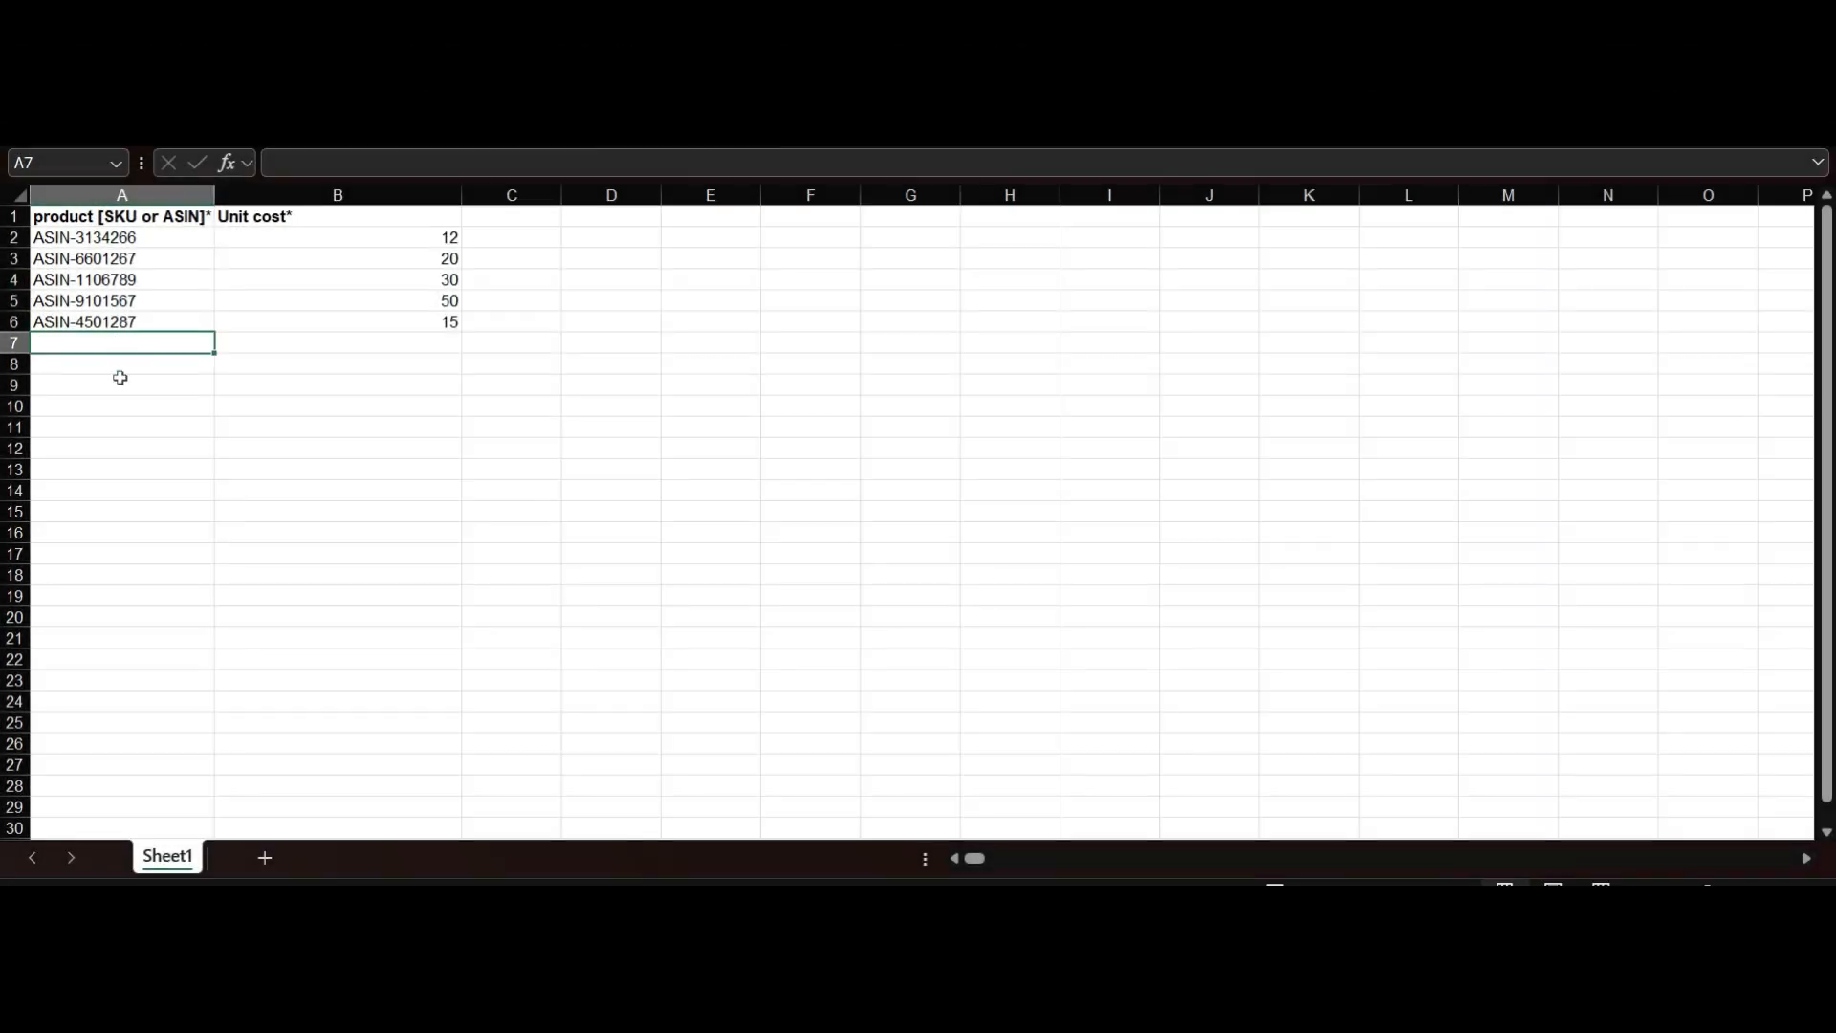
In row 7 of the unit cost template, add product ASIN-2331500 with a unit cost of 22.
{"action": "type", "text": "ASIN-2331500"}
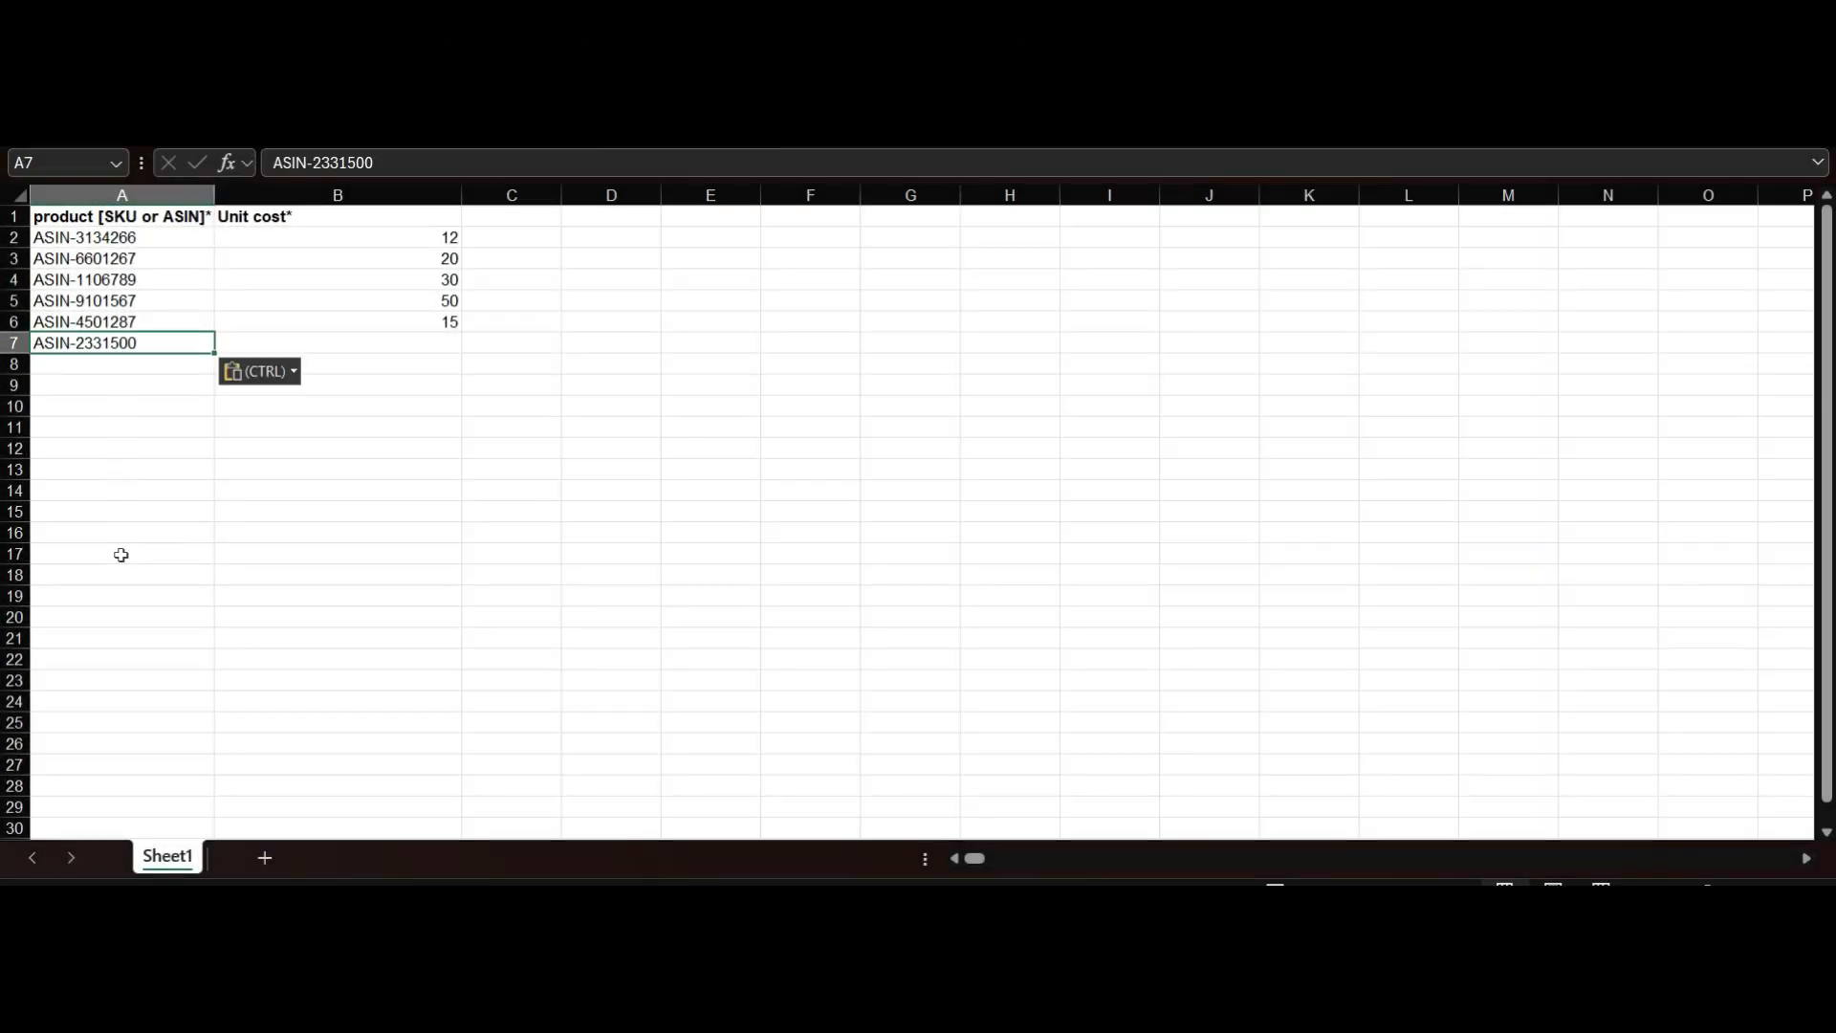
{"action": "key", "text": "Tab"}
{"action": "type", "text": "22"}
{"action": "key", "text": "Return"}
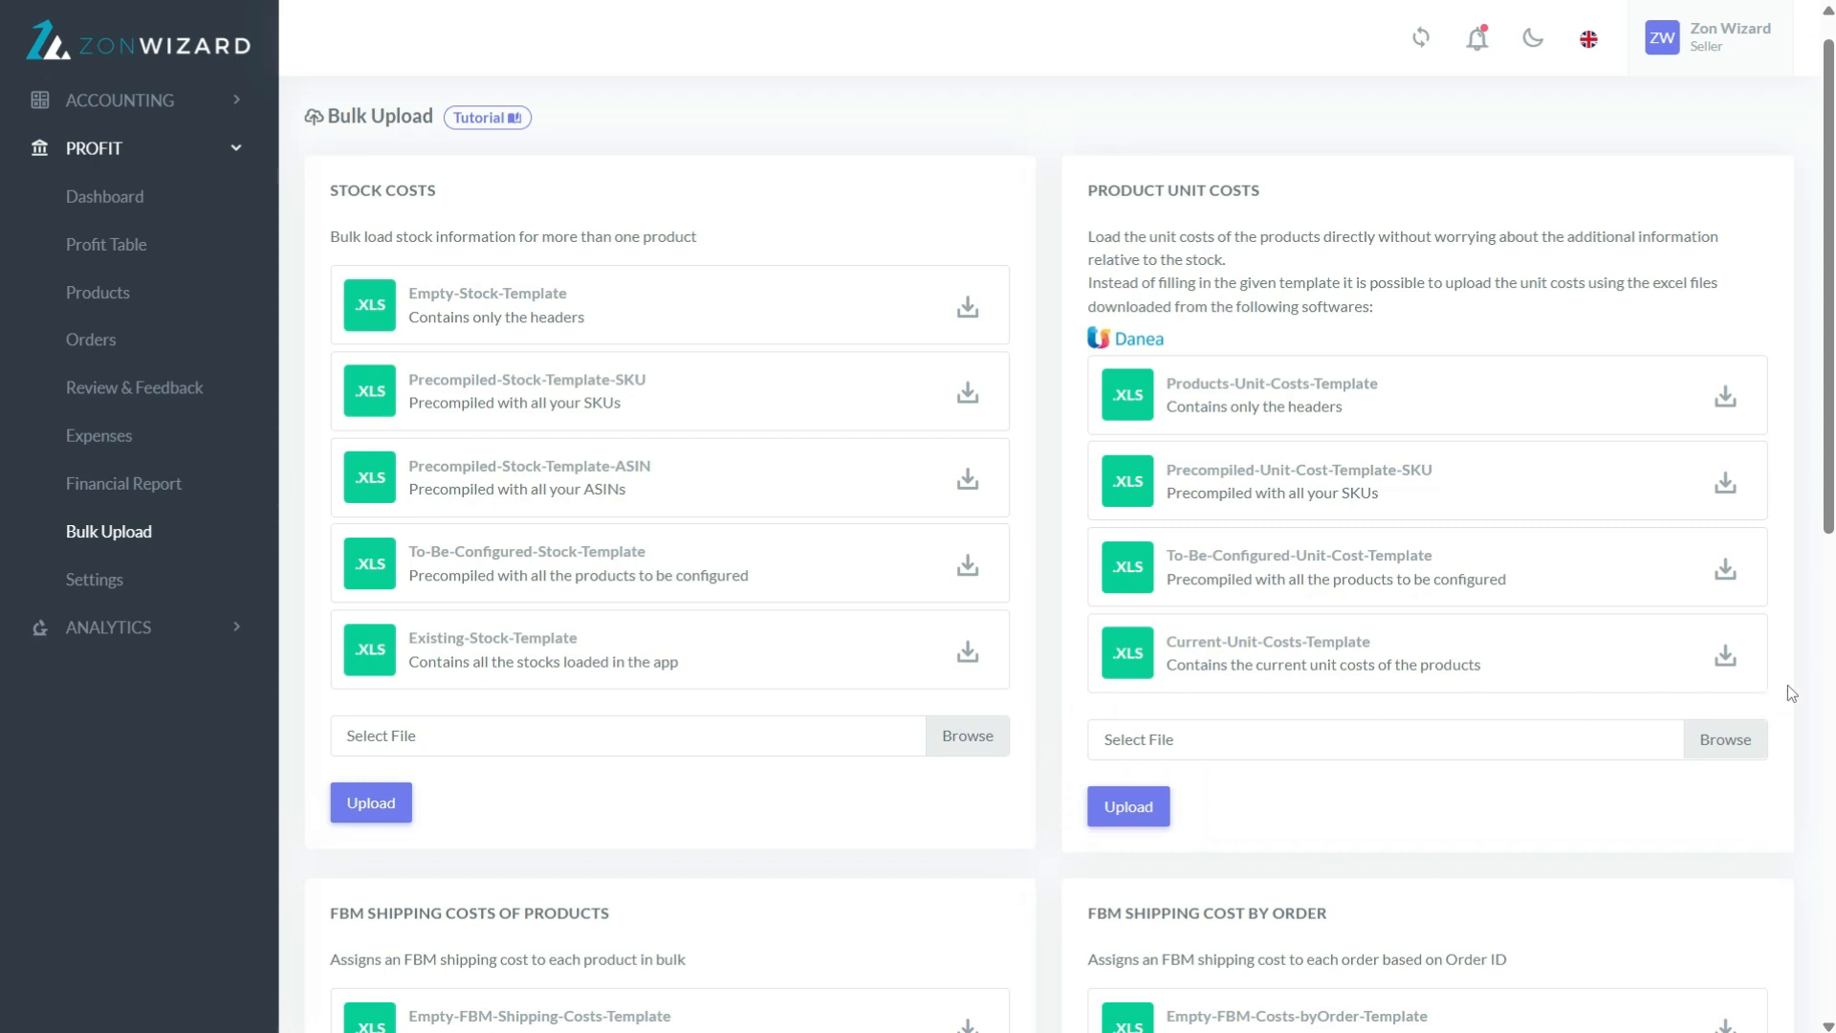
Return to ZonWizard's Bulk Upload page and examine the FBM shipping cost templates by product and by order.
{"action": "left_click_drag", "start_coordinate": [1829, 504], "coordinate": [1830, 561]}
{"action": "scroll", "coordinate": [1829, 595], "scroll_direction": "down", "scroll_amount": 2}
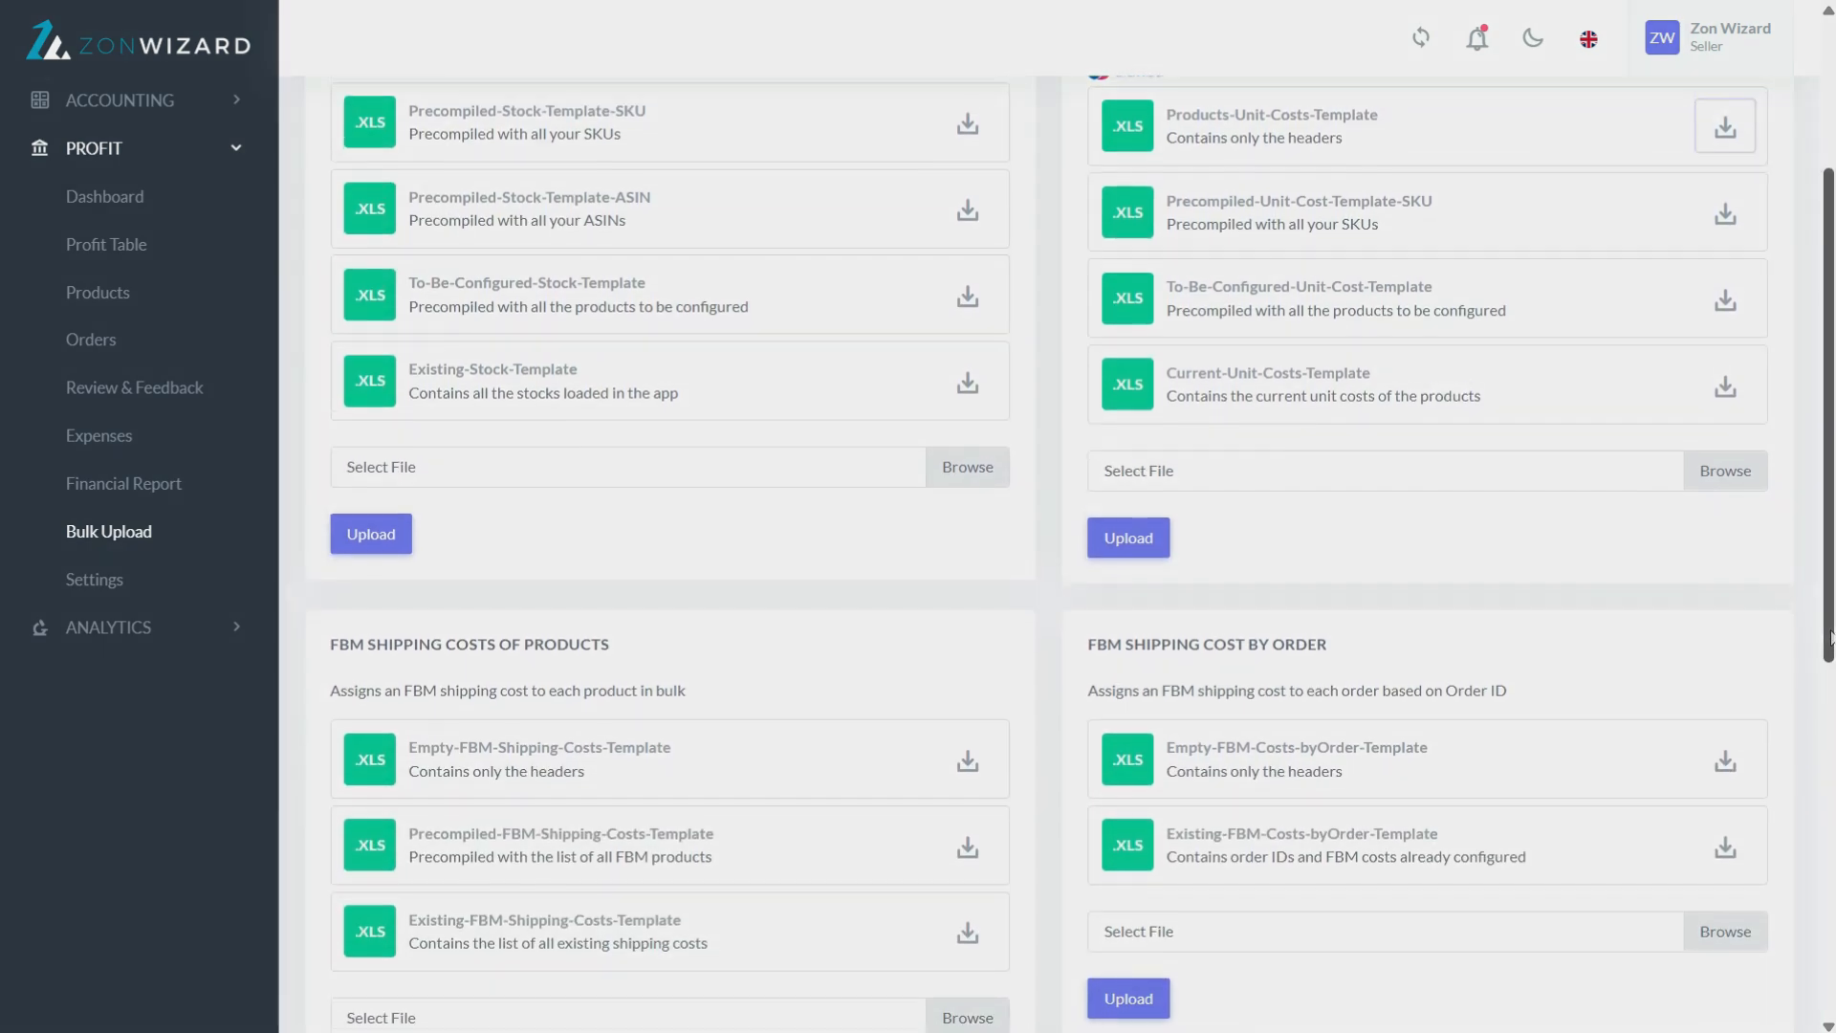